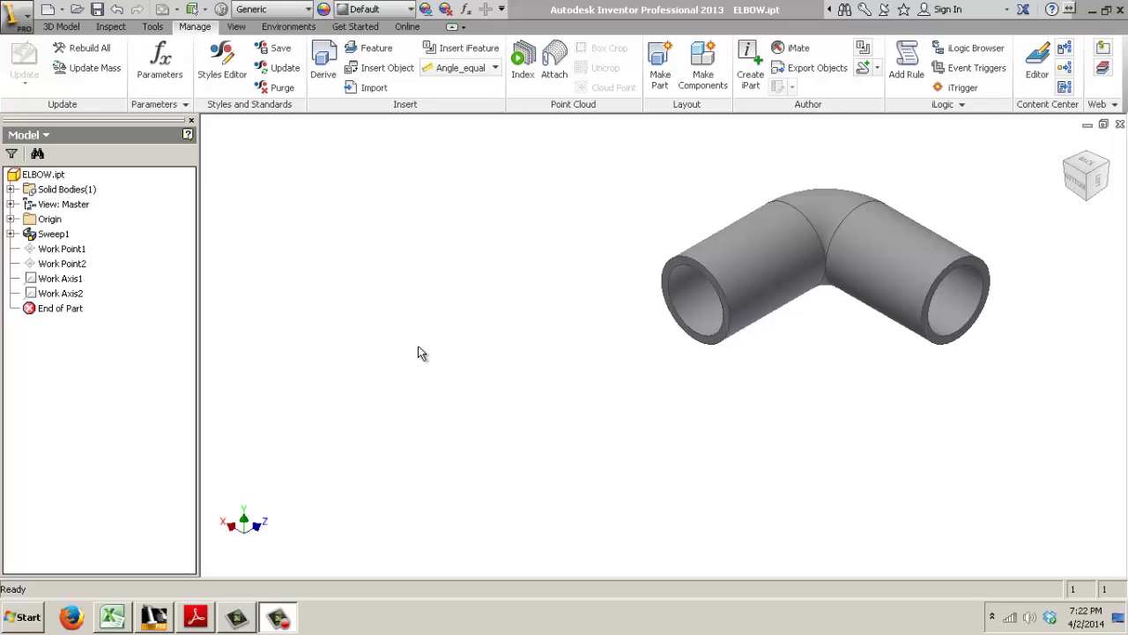
Check the elbow's dimensions, product codes and material in the PDF datasheet, and return to the elbow part in Inventor
left_click(196, 616)
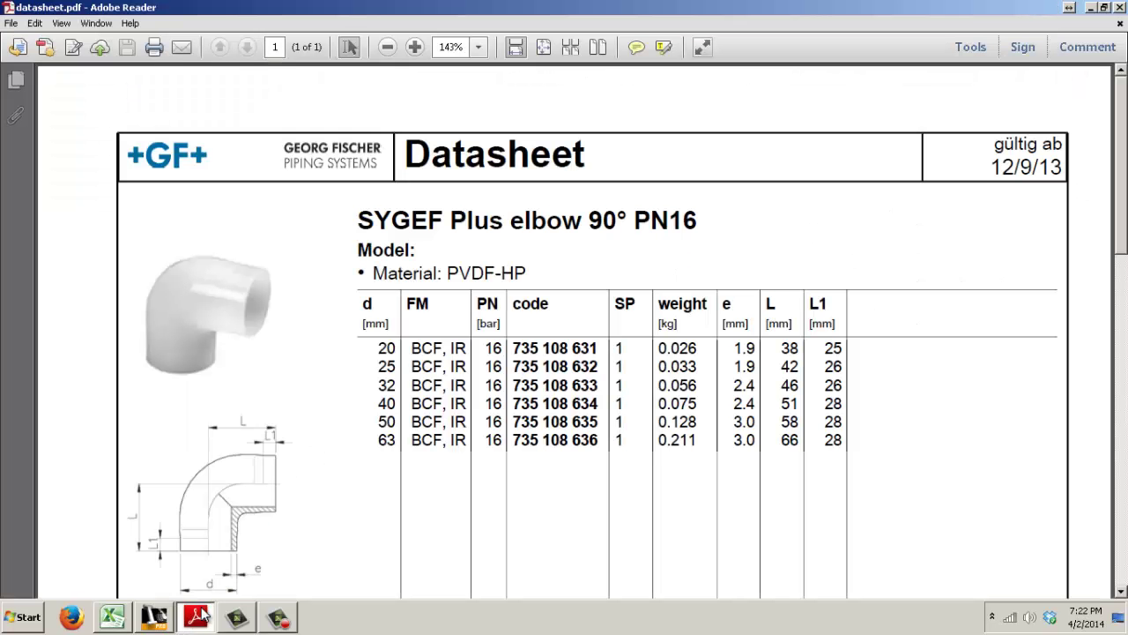
left_click(471, 235)
left_click(1092, 8)
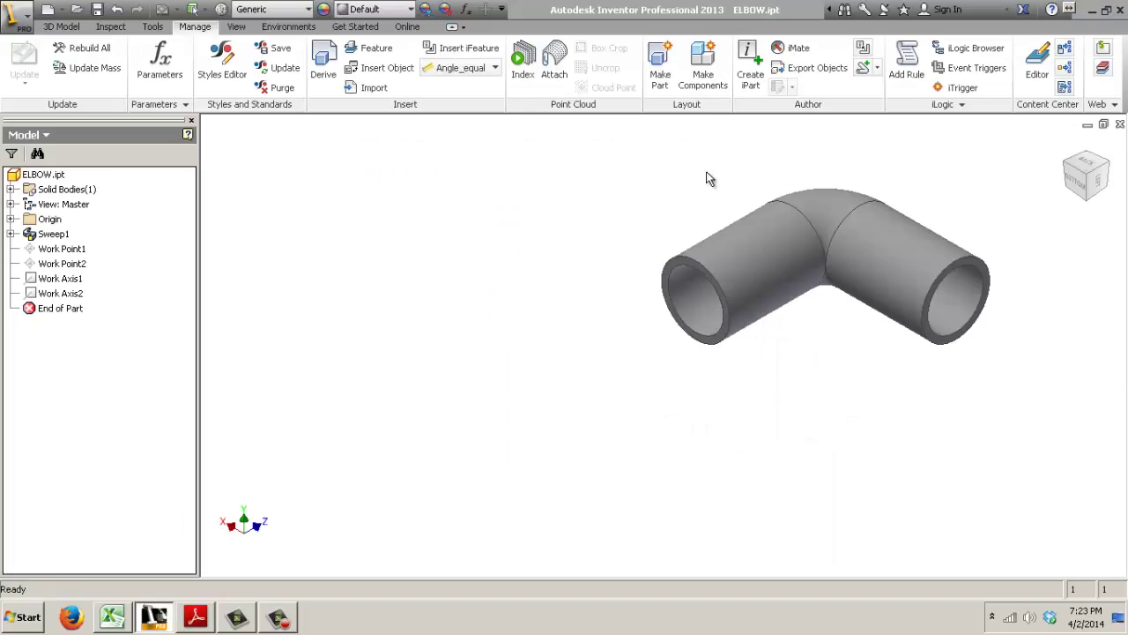
Start Tube and Pipe authoring for the elbow and enter GF_735108631 as its ISOGEN item code
left_click(877, 67)
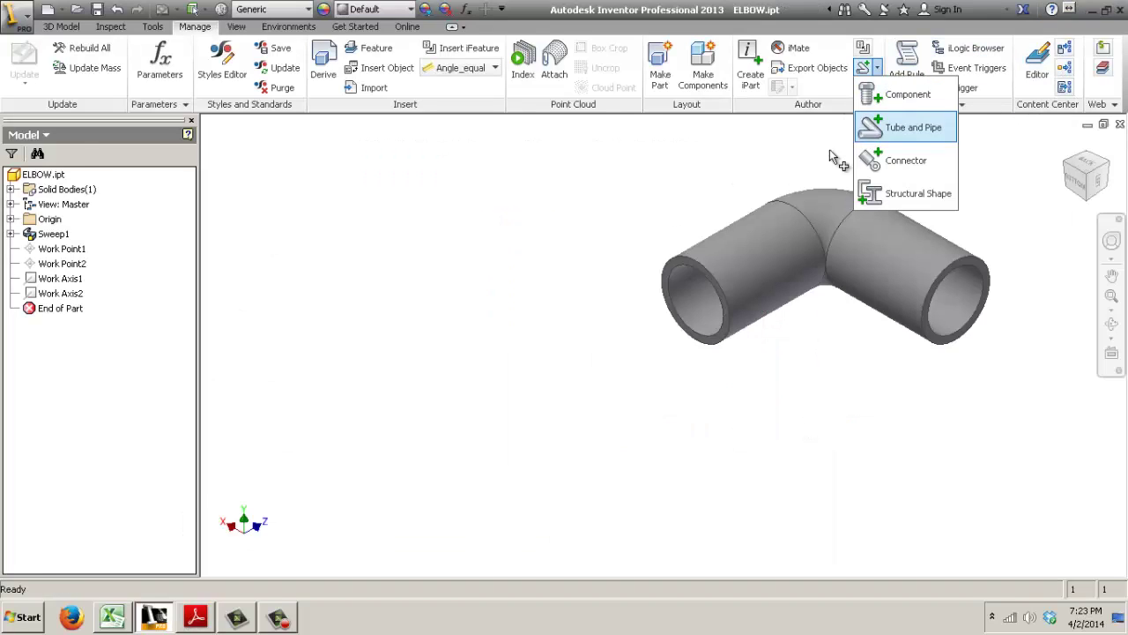
left_click(908, 127)
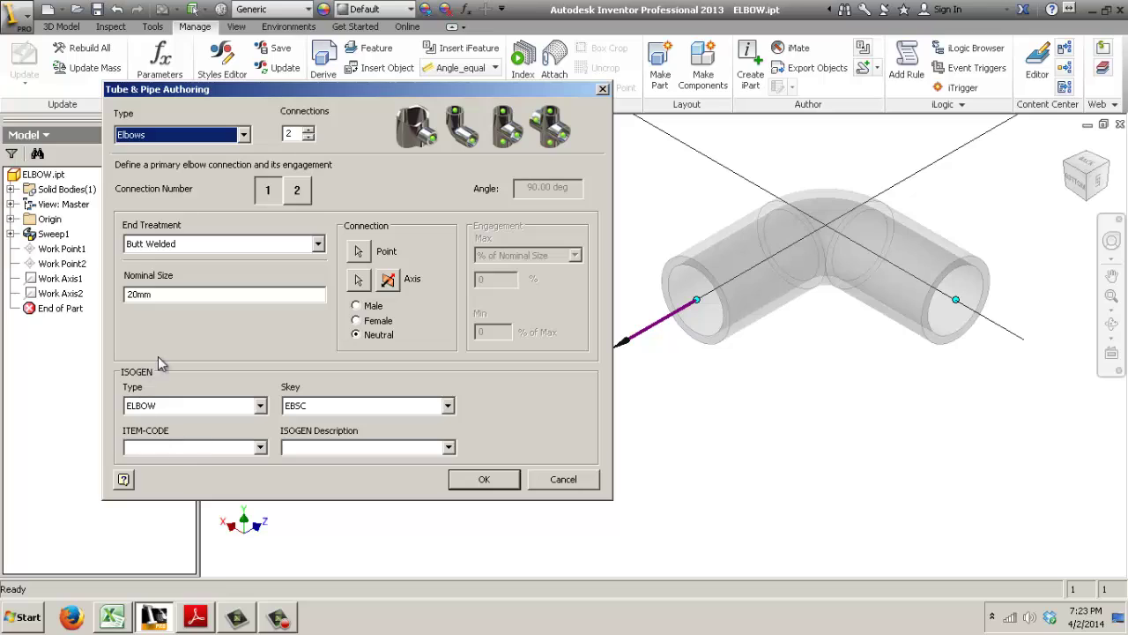
left_click(351, 447)
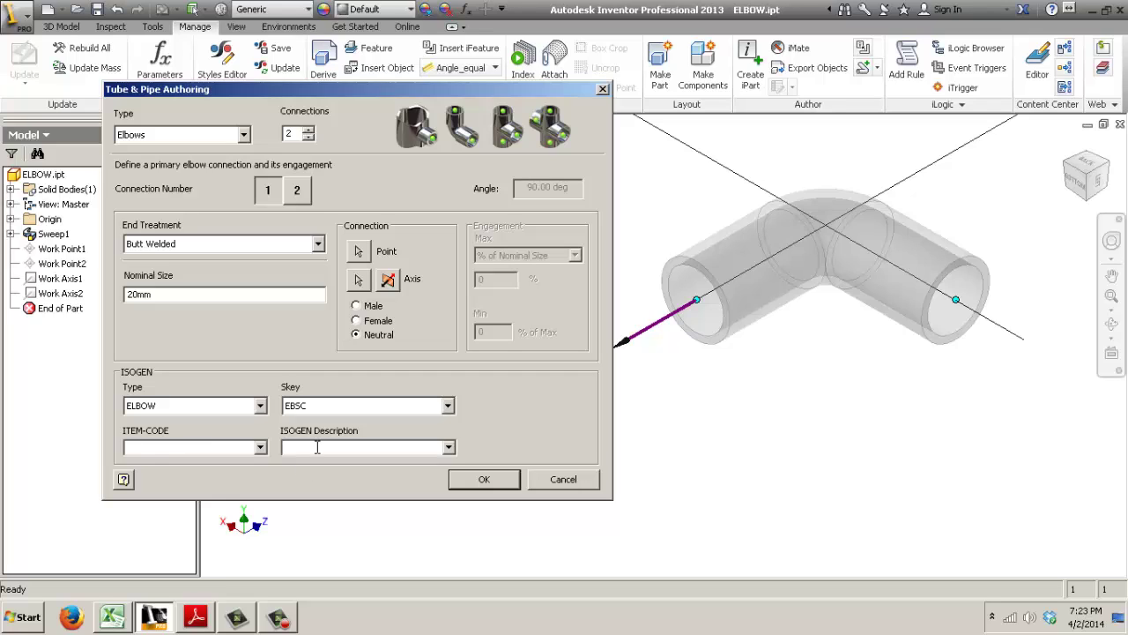
type("GF_735108631")
type("GF_735108631")
Set the ISOGEN description to "GEORG FISCHER d20 PN16 PVDF-HP ELBOW" and complete the elbow's authoring
double_click(364, 447)
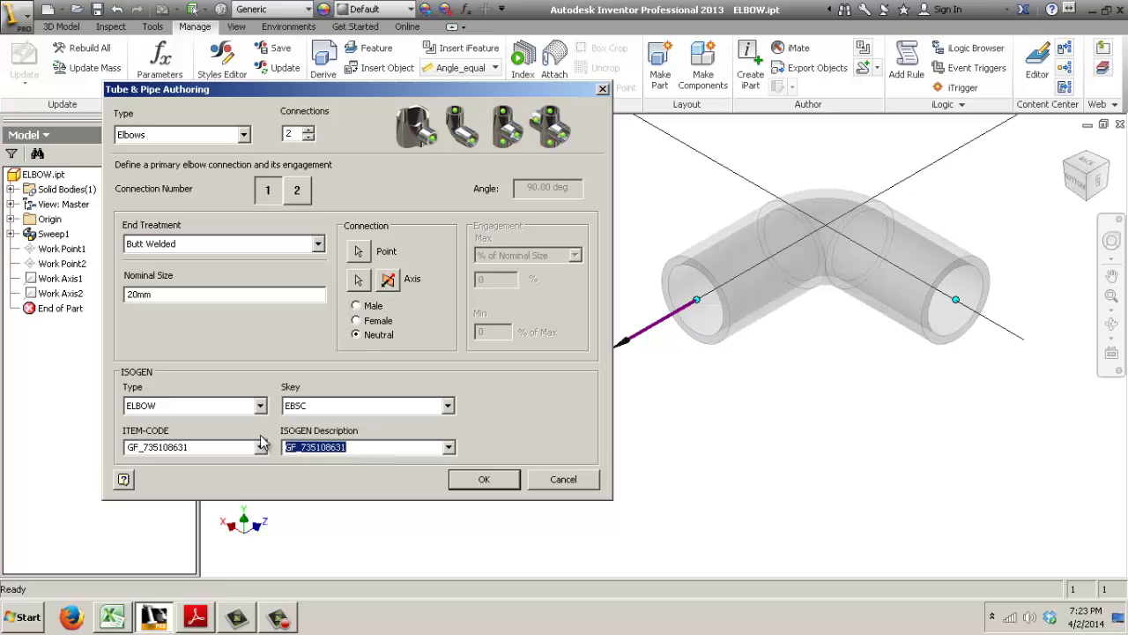
key("BackSpace")
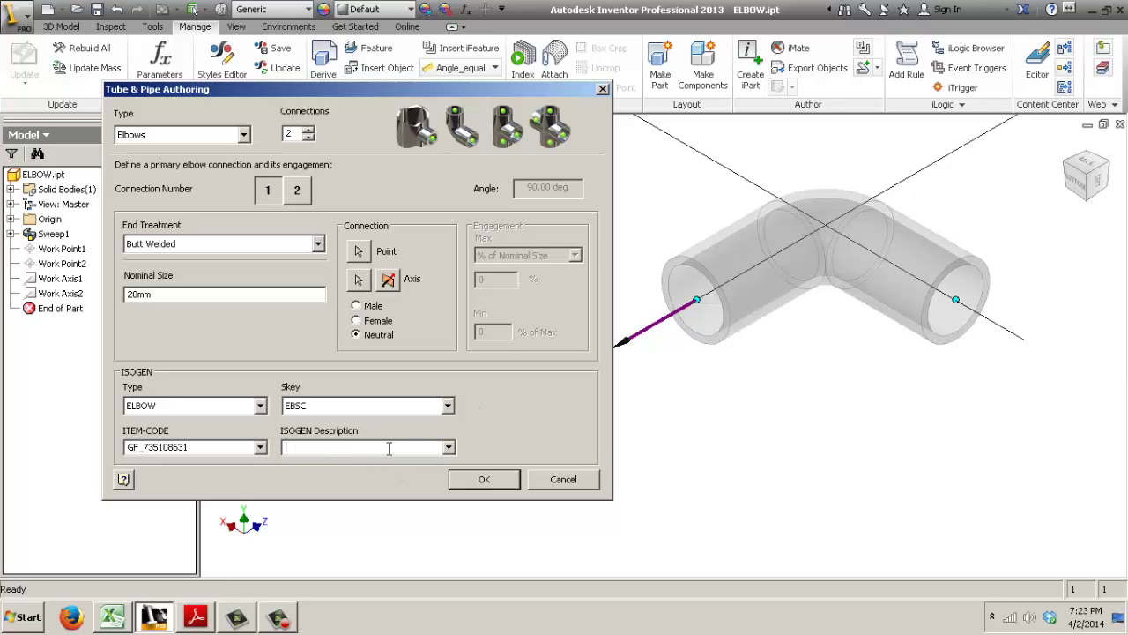
type("G FISCHER d20 PN16 PVDF-HP ELBOW")
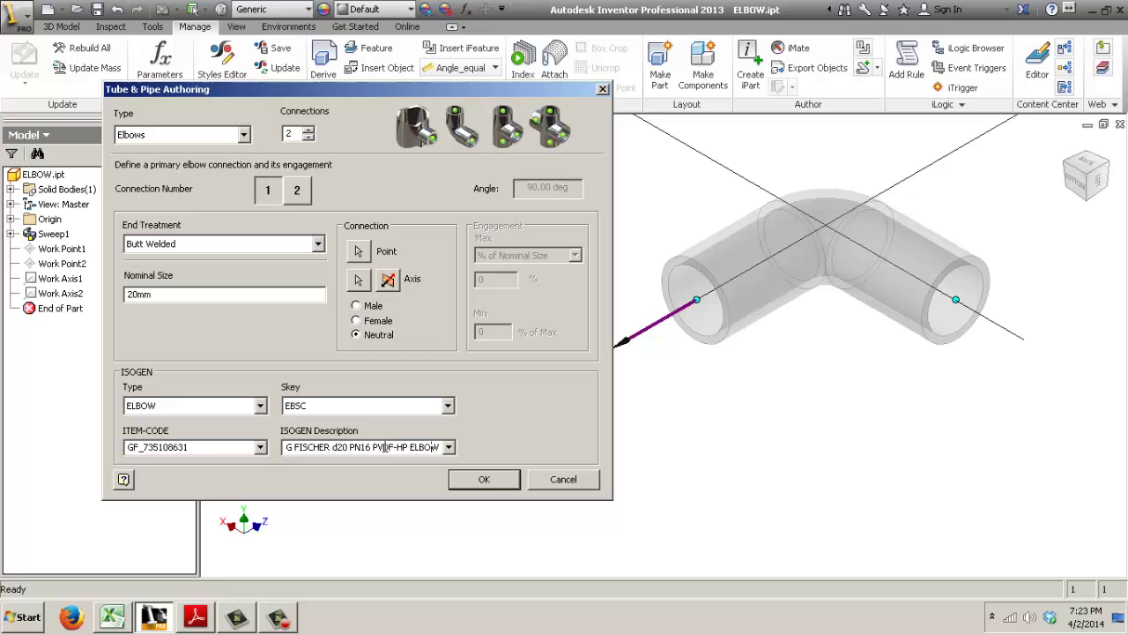
left_click_drag(433, 450, 220, 447)
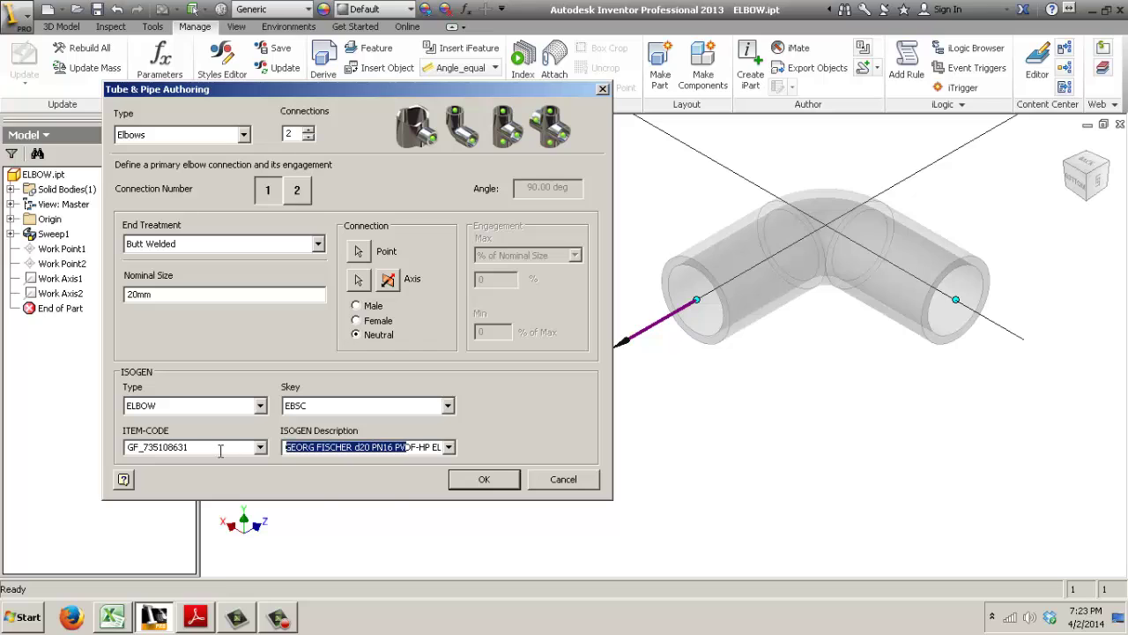
left_click(486, 479)
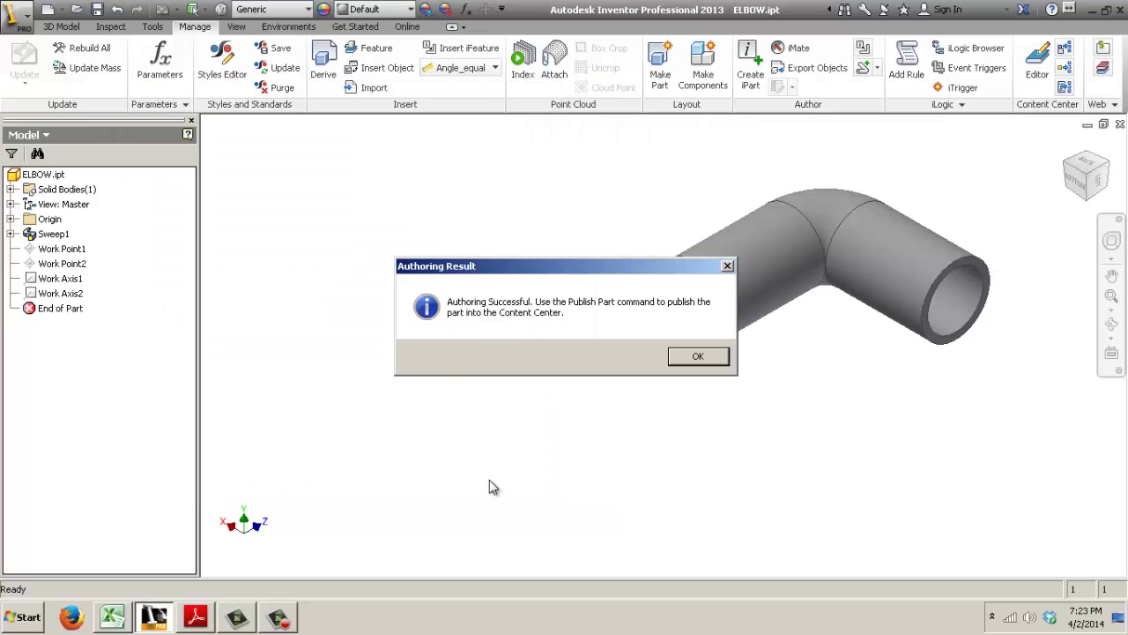
left_click(698, 357)
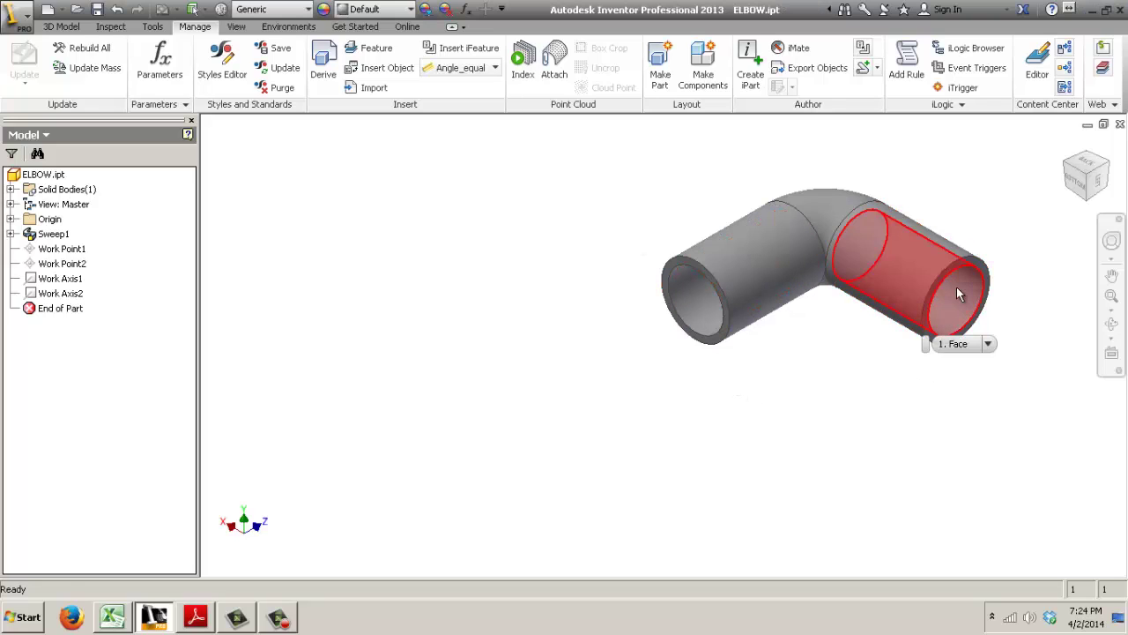
Review the elbow's saved Tube and Pipe authoring settings, including its ISOGEN item code and description
left_click(877, 70)
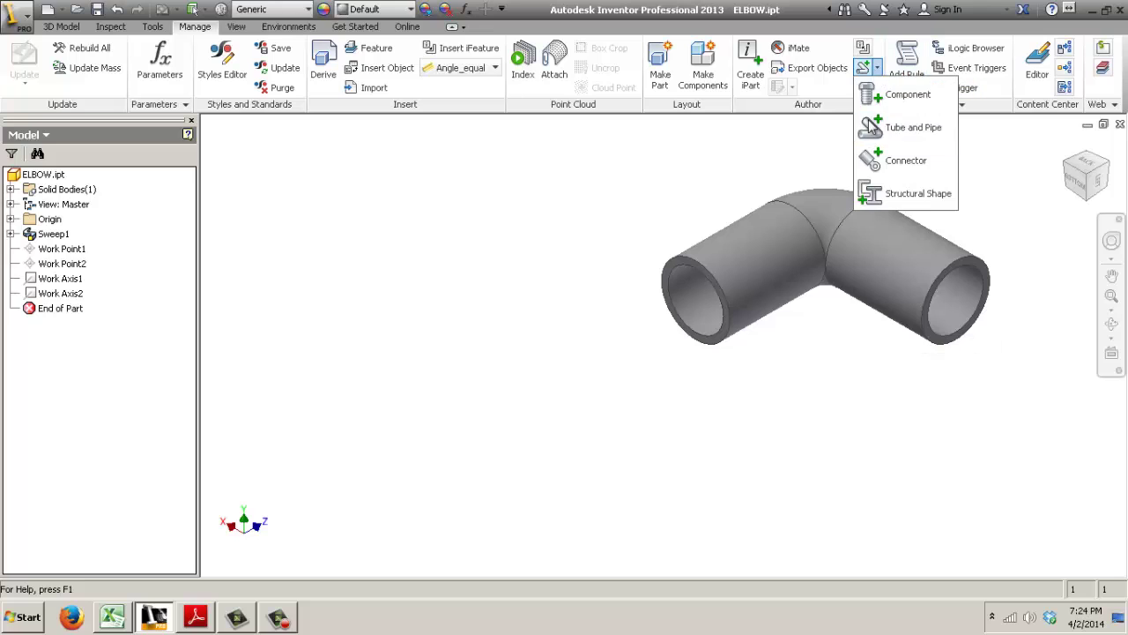
left_click(872, 131)
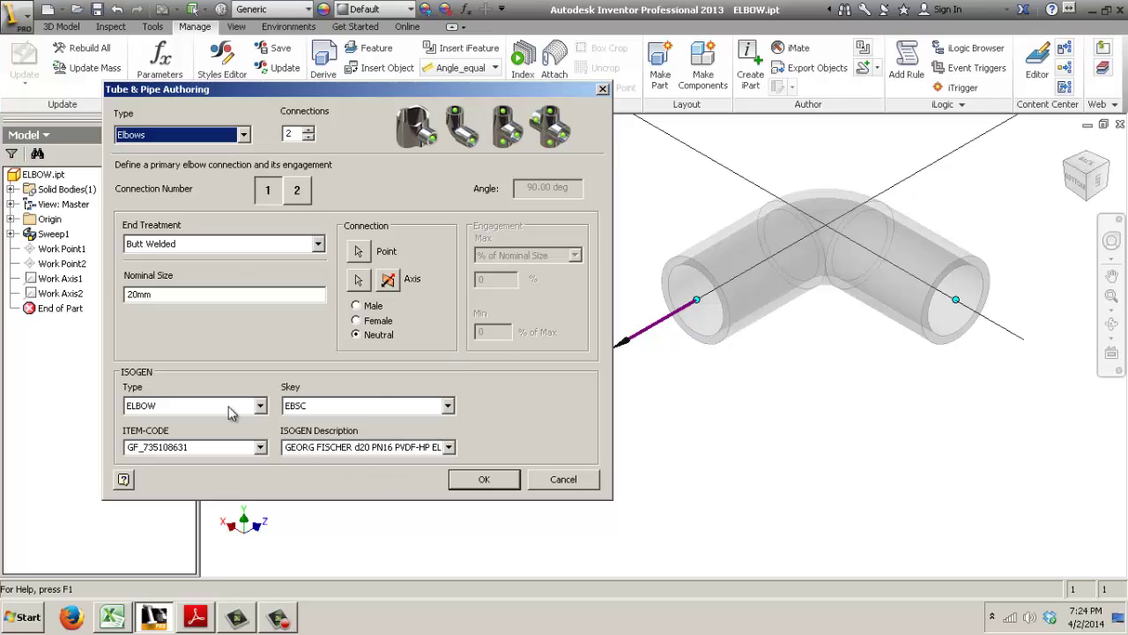
left_click(564, 480)
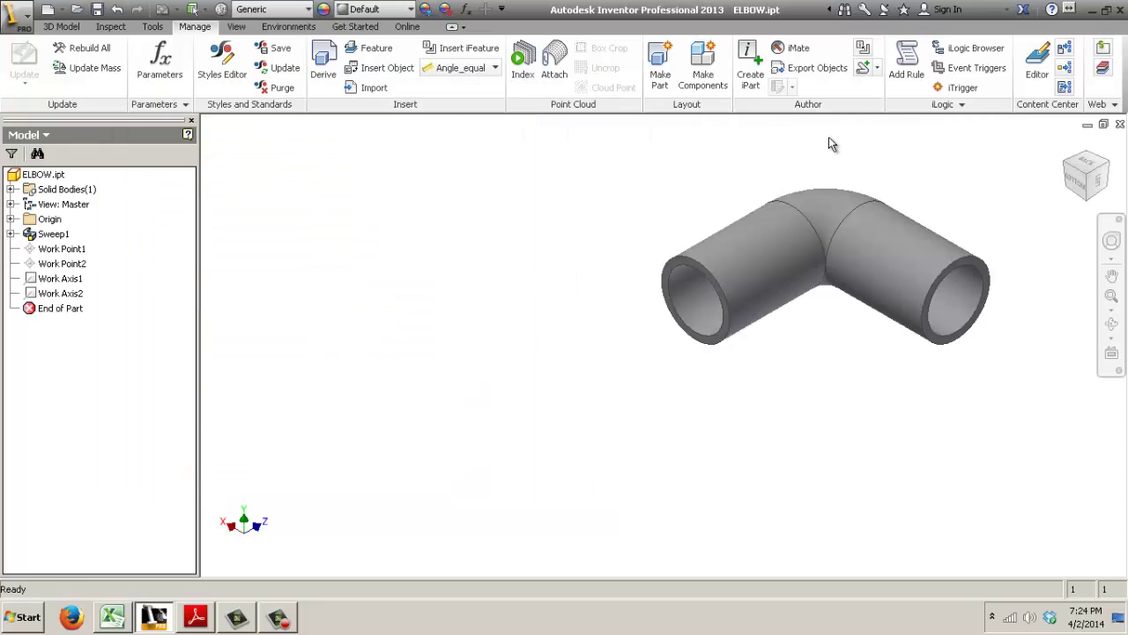
Start creating an iPart from the elbow and add the diameter parameter d to its table
left_click(754, 86)
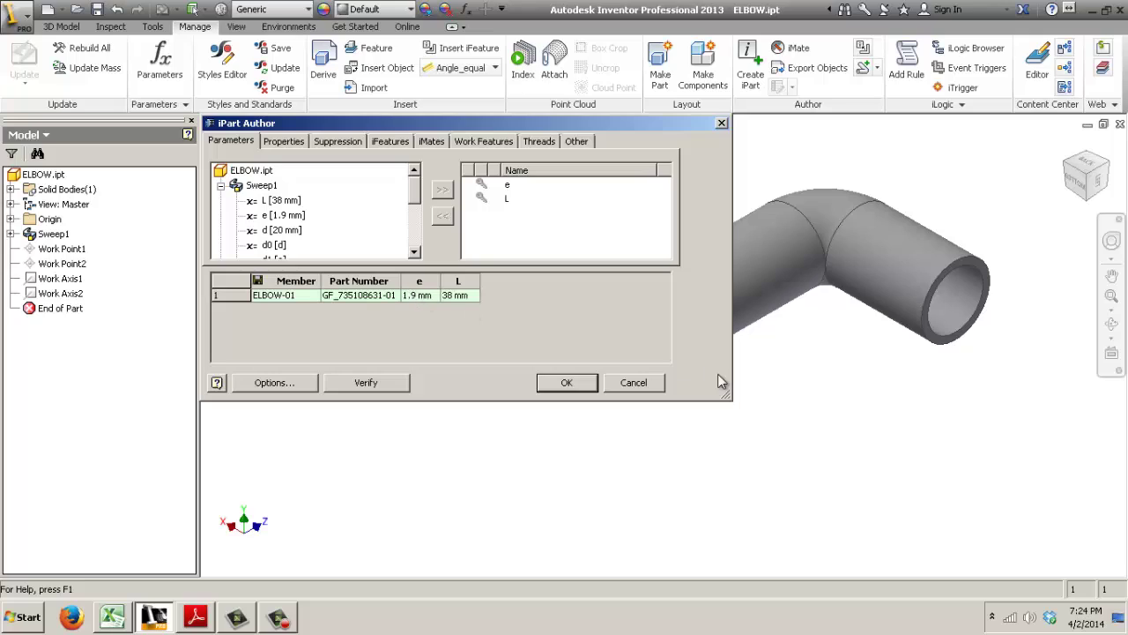
left_click(281, 230)
left_click(450, 192)
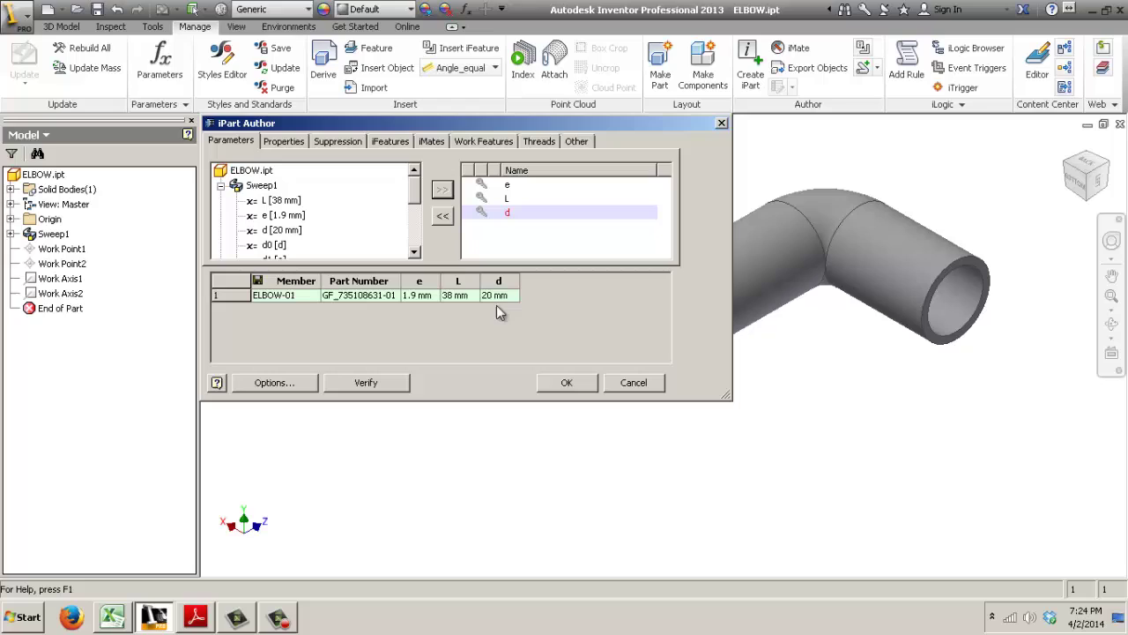
scroll(416, 197, "down", 2)
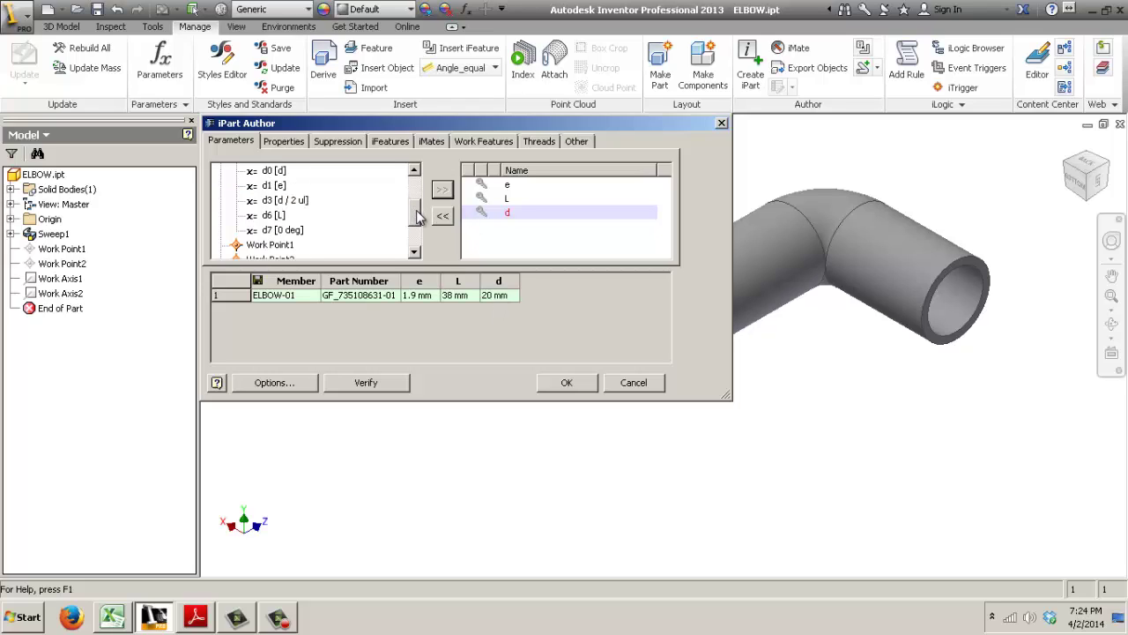
scroll(416, 197, "up", 2)
Add Isogen_description and Isogen-code as custom iPart columns, and set the description to "GEORG FISCHER d20 PN16 PVDF-HP ELBOW"
left_click(576, 141)
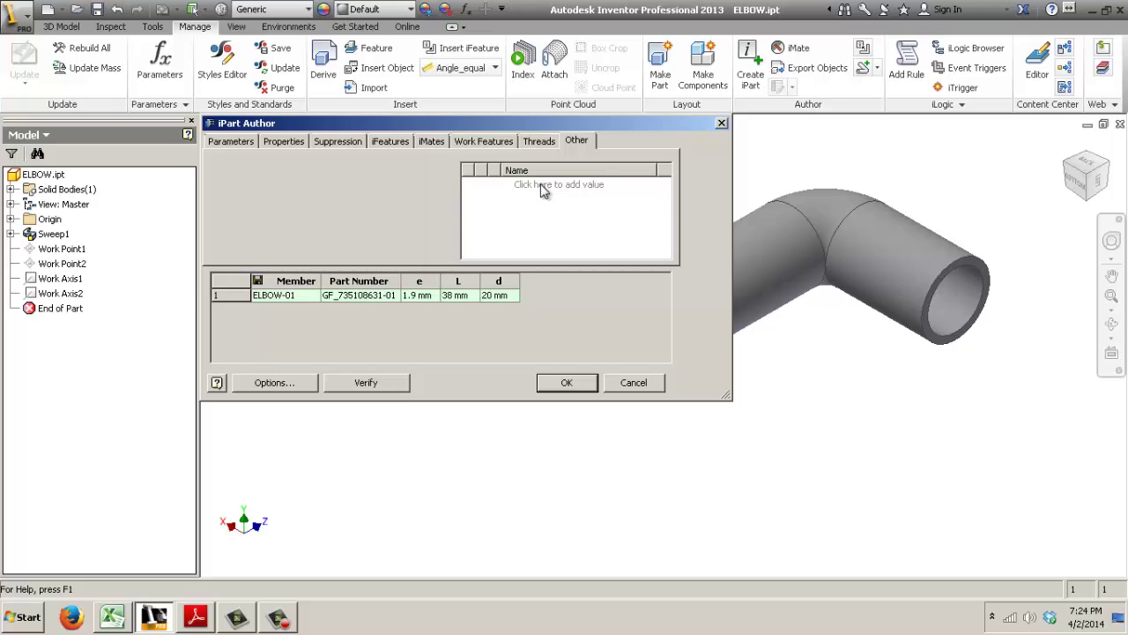
left_click(544, 187)
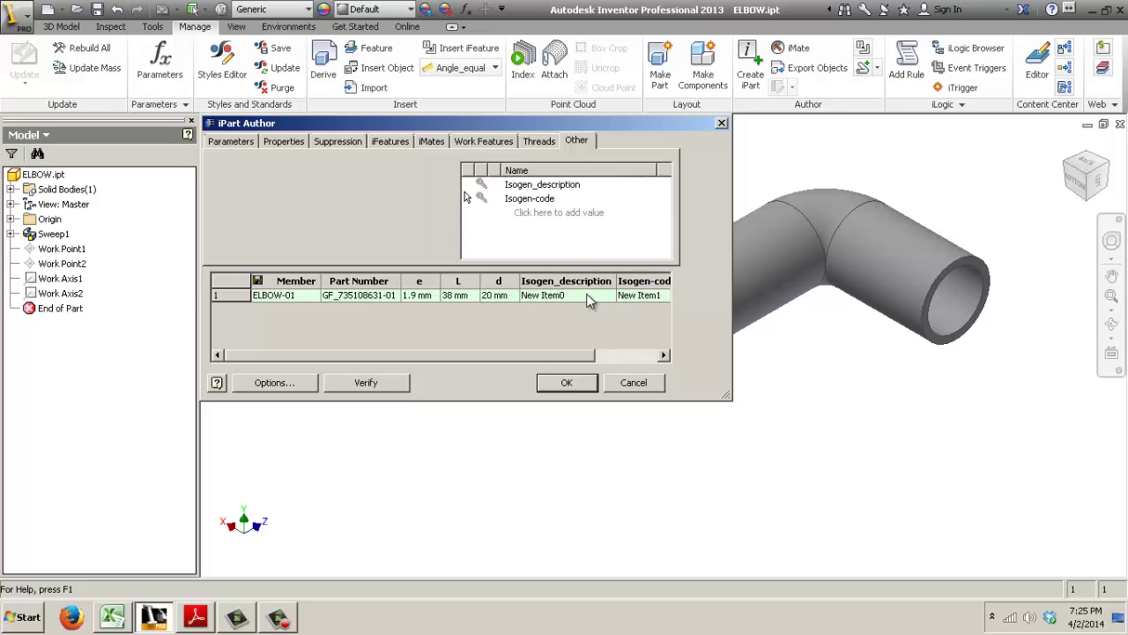
left_click(466, 187)
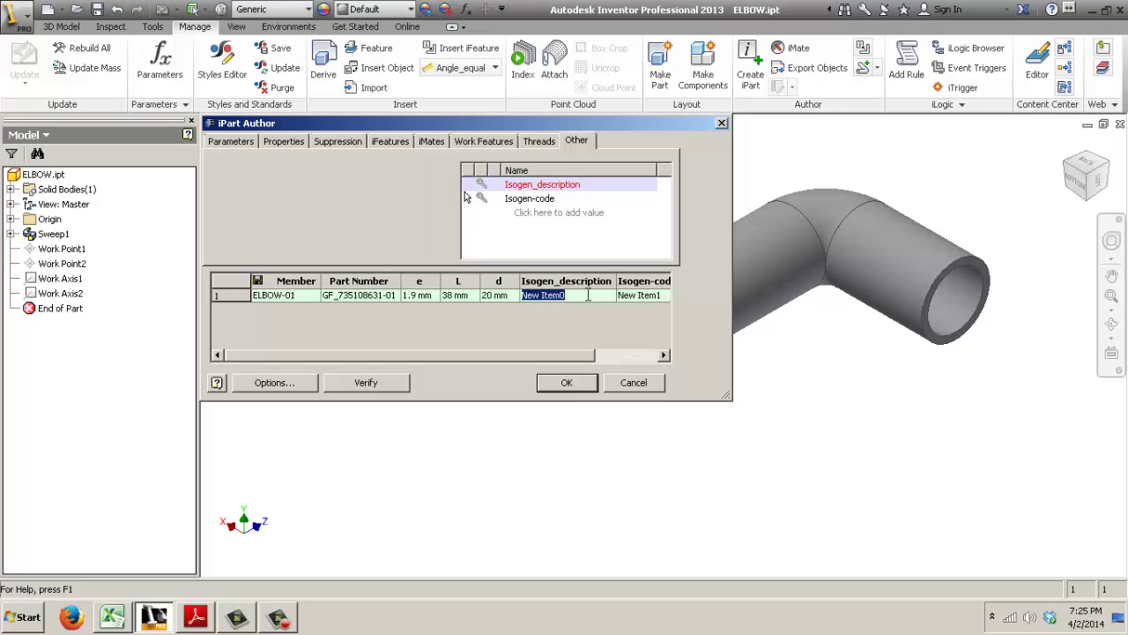
key("BackSpace")
key("ctrl+v")
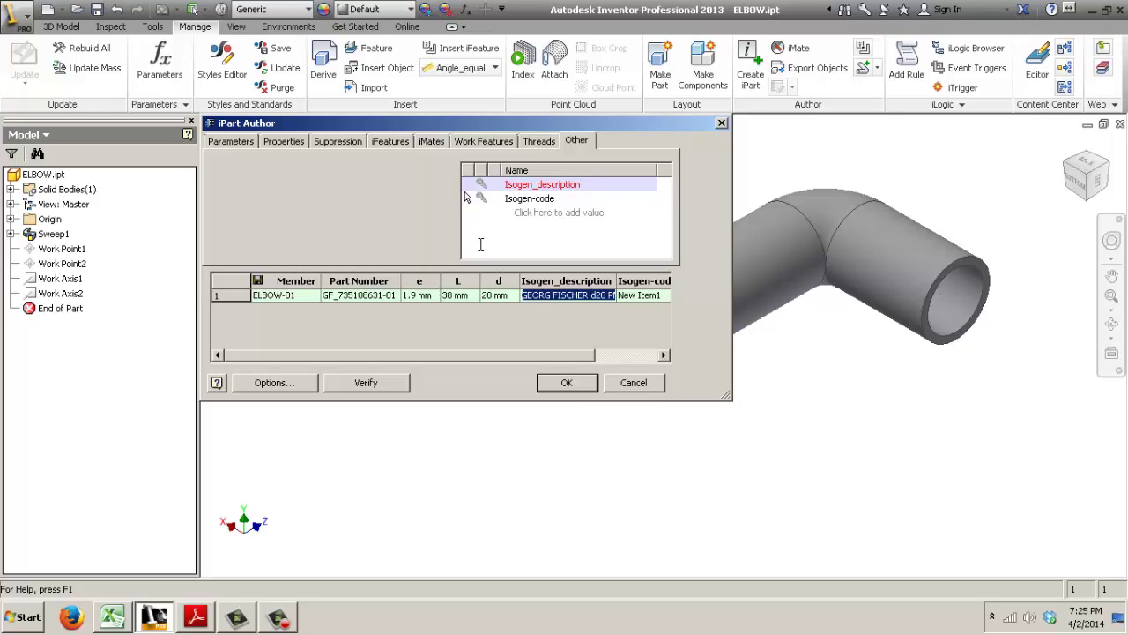
key("BackSpace")
type("PN16 PVDF-HP ELBOW")
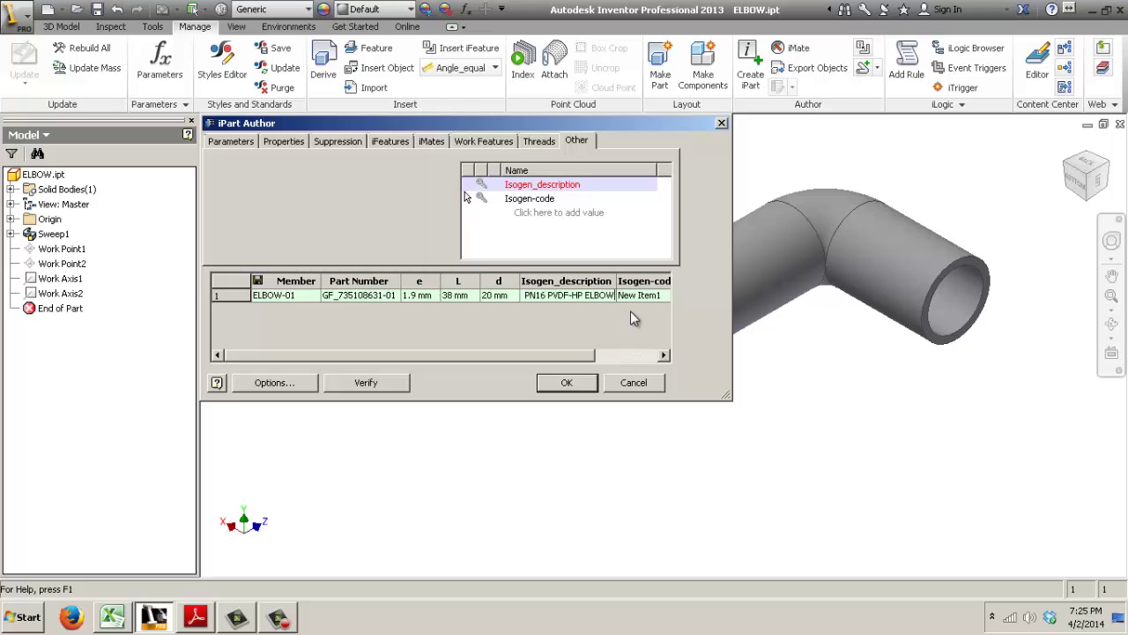
Widen the iPart dialog and its description column, and copy GF_735108631 from the part number into the Isogen-code cell
left_click(733, 331)
left_click_drag(732, 330, 978, 331)
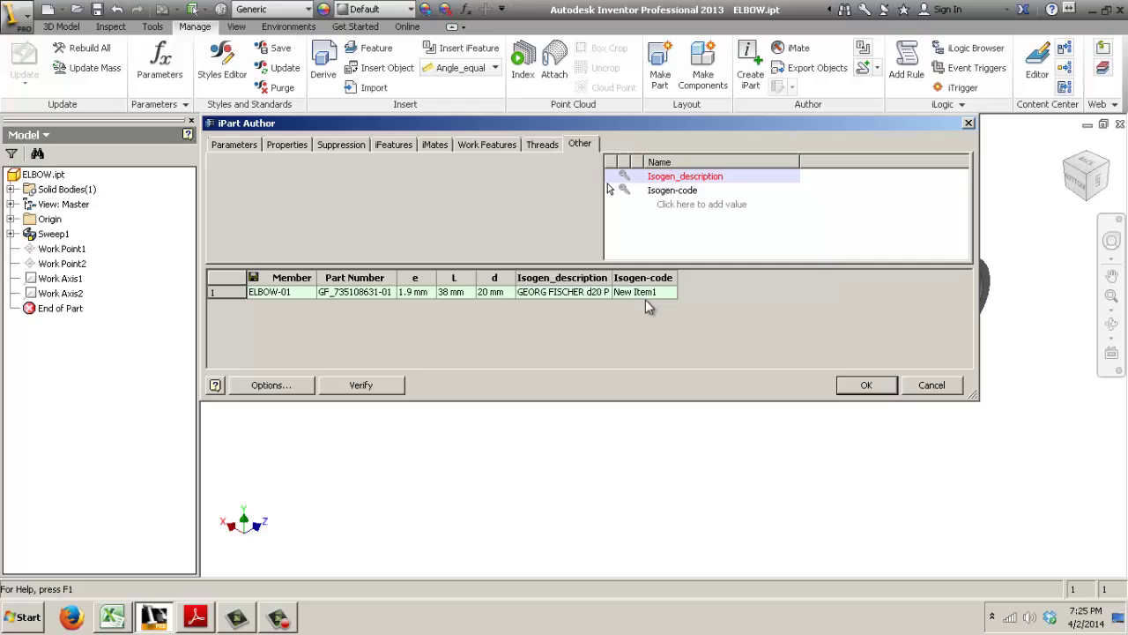
left_click_drag(612, 278, 748, 278)
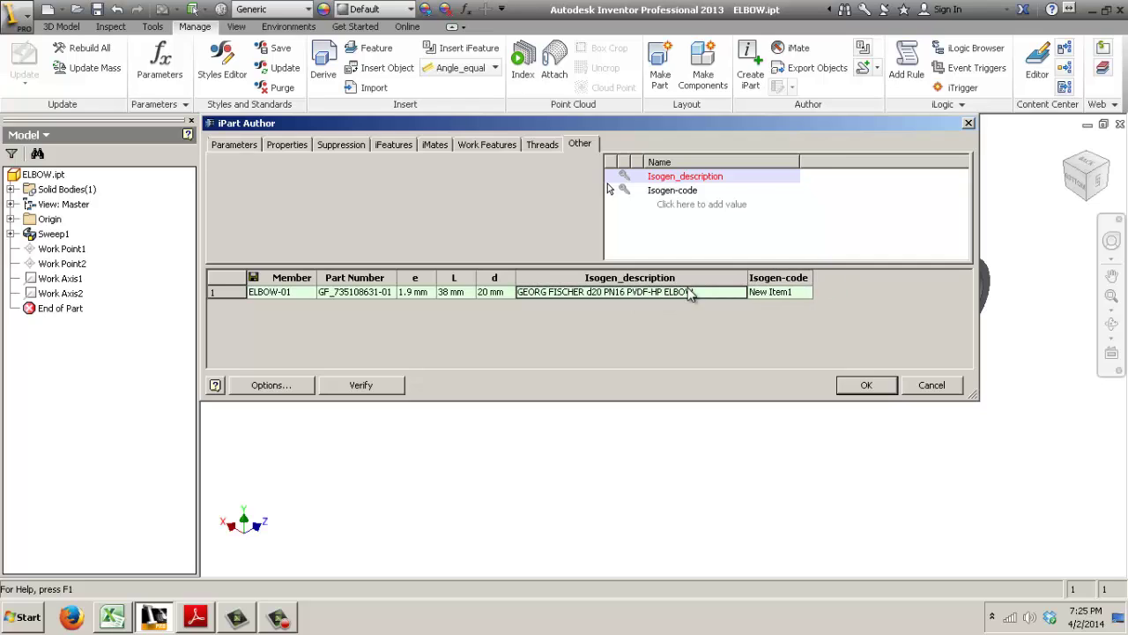
left_click(385, 295)
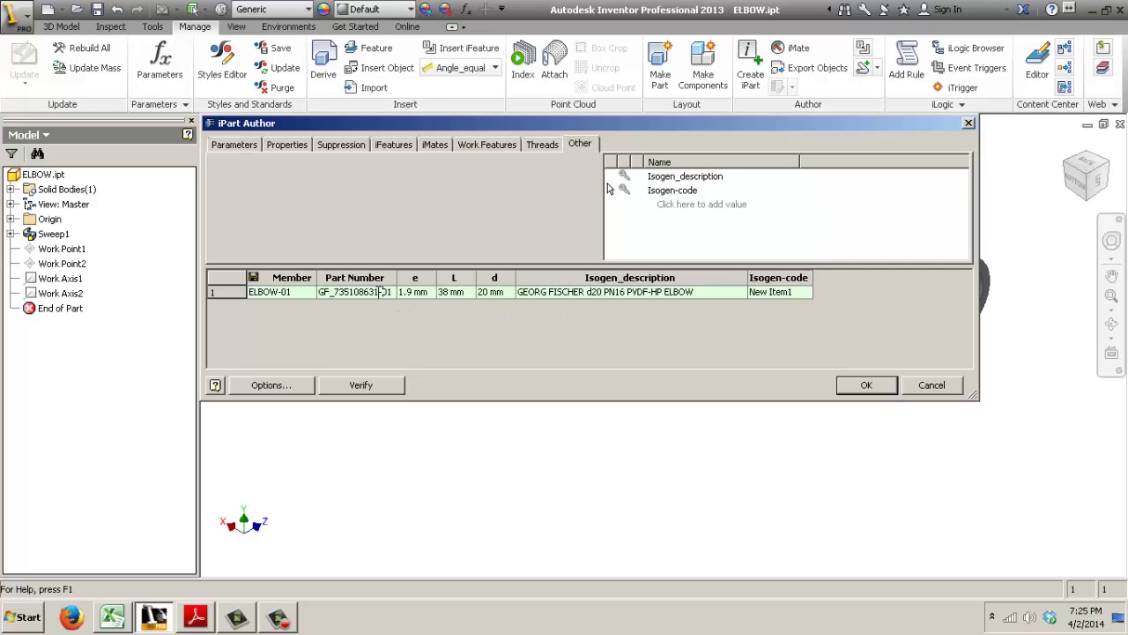
left_click_drag(381, 293, 223, 292)
key("ctrl+c")
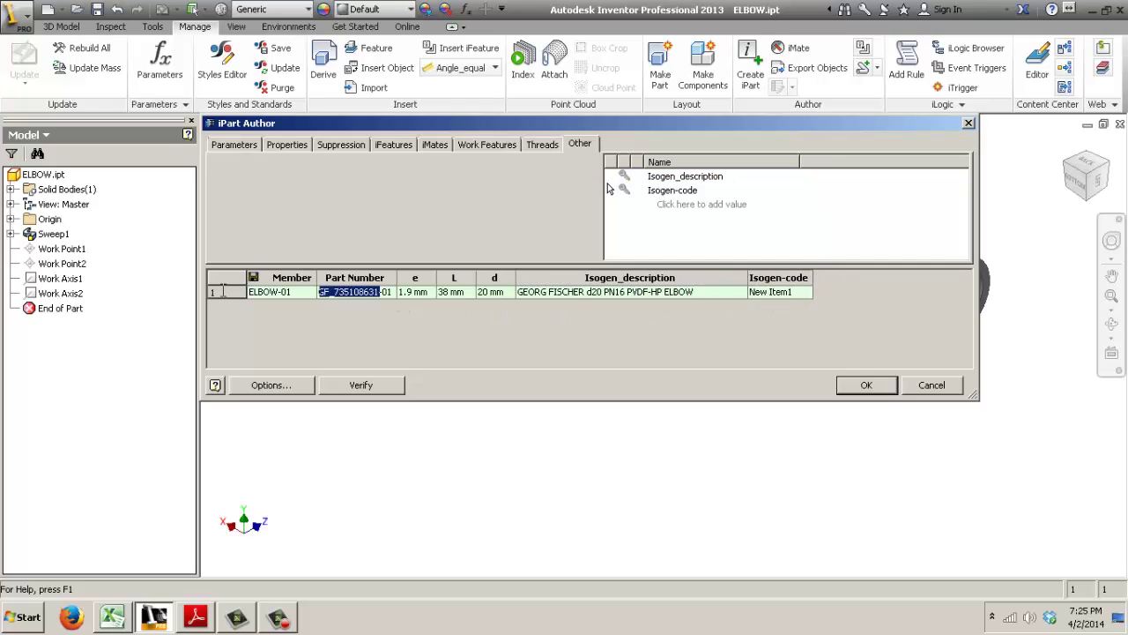
left_click(793, 297)
key("ctrl+v")
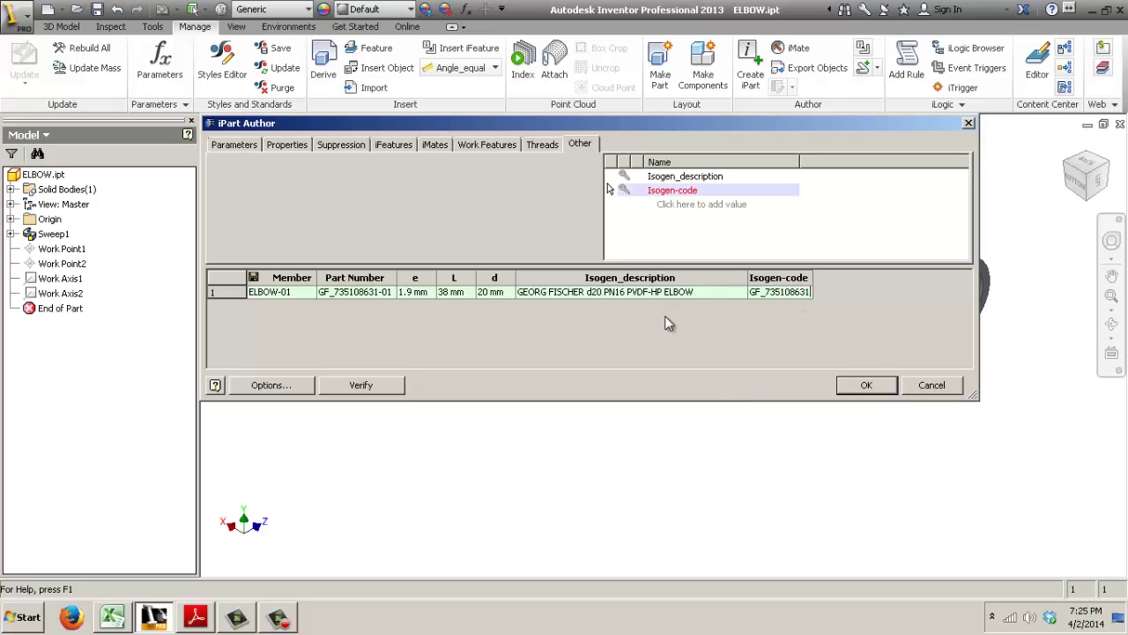
Make Part Number the file name column, set the part number to GF_735108631, and create the iPart
right_click(357, 276)
left_click(411, 376)
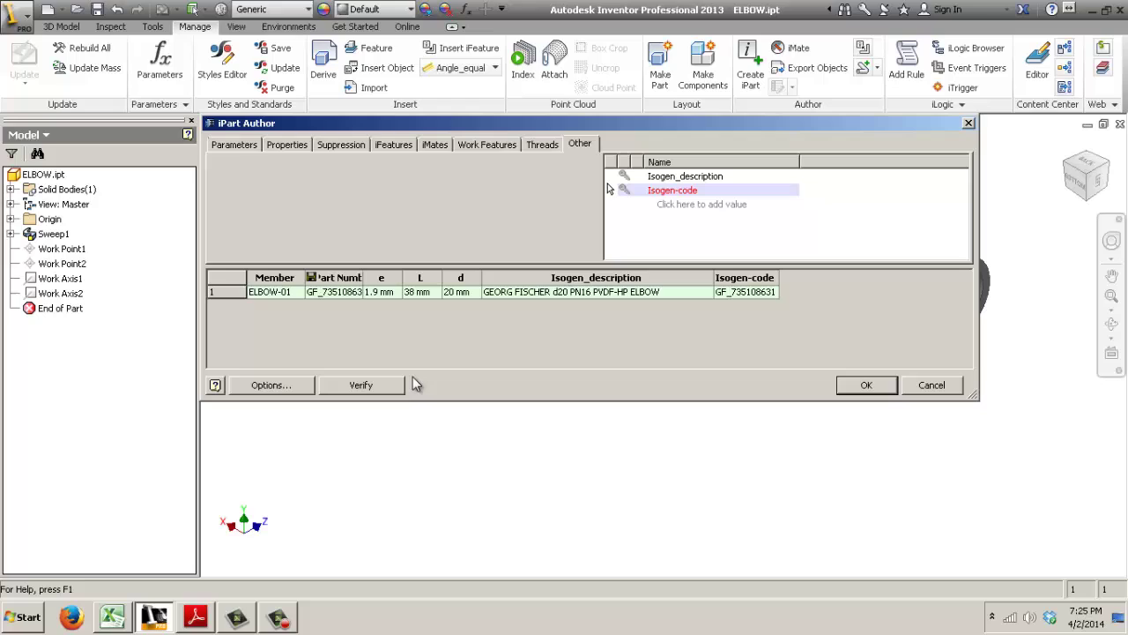
left_click_drag(362, 277, 423, 297)
left_click(370, 292)
left_click(367, 291)
type("1")
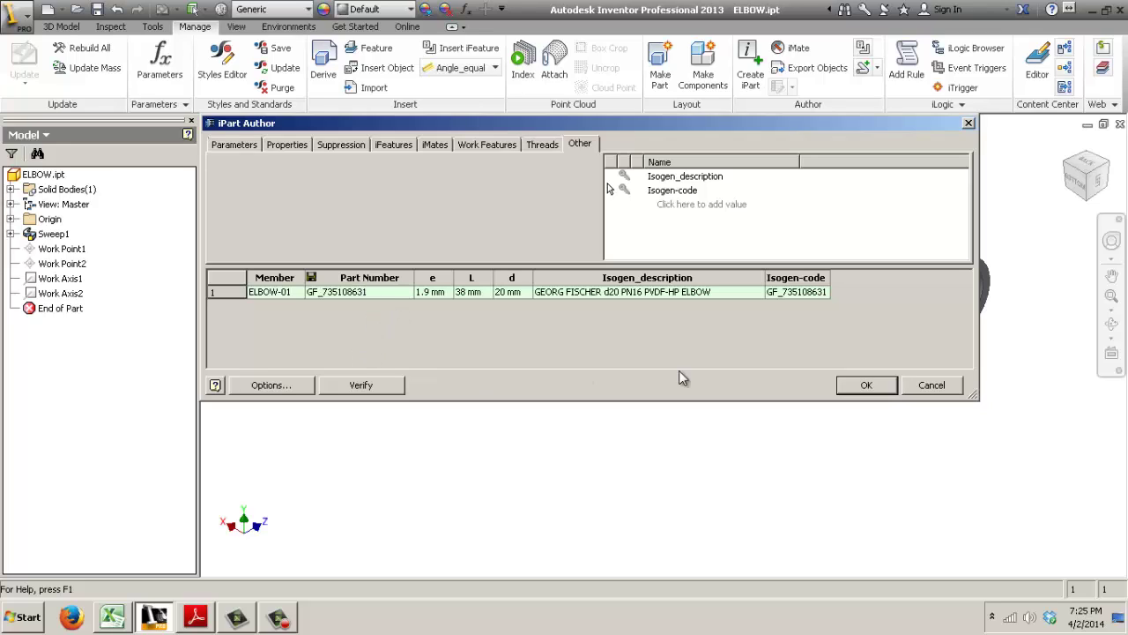
left_click(880, 385)
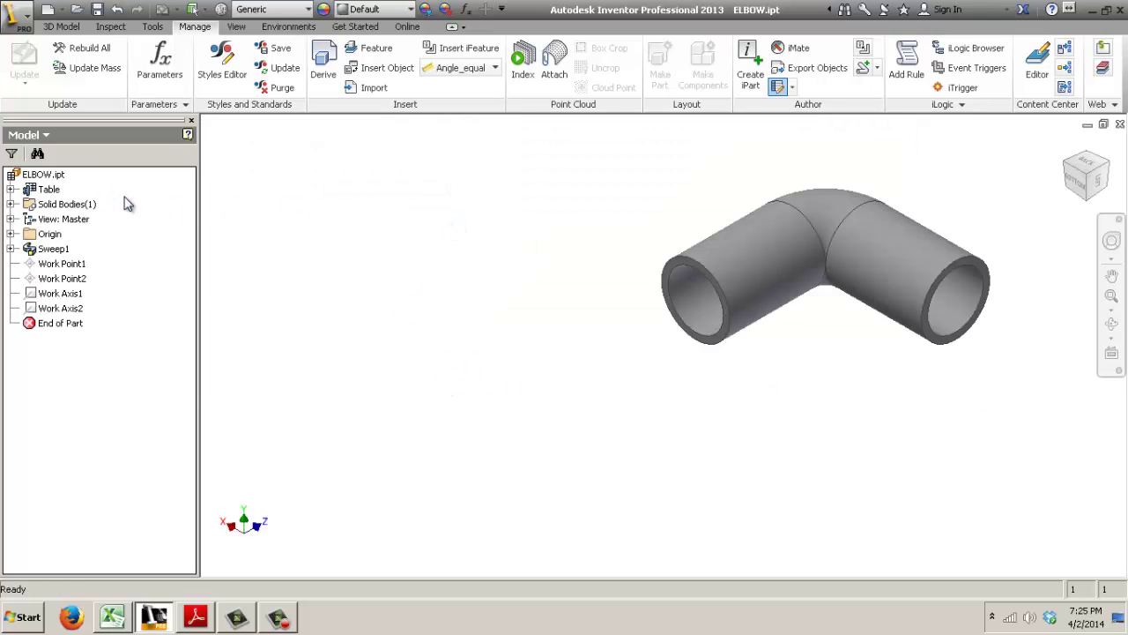
Review the datasheet's elbow sizes for the iPart table, and expand the table's member list in Inventor
right_click(50, 191)
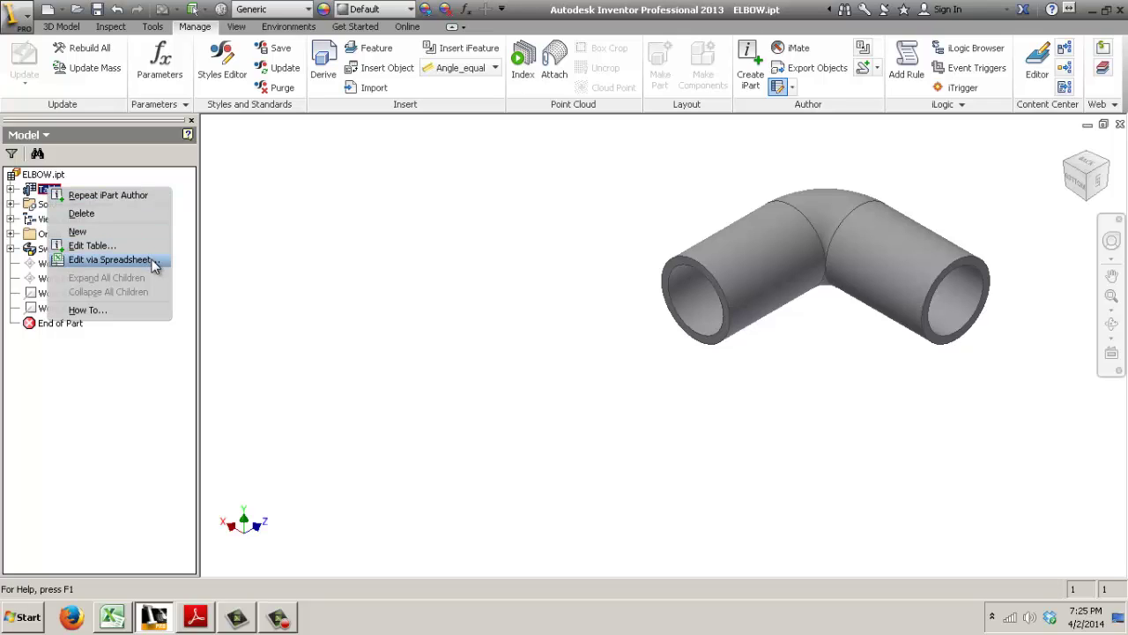
left_click(195, 616)
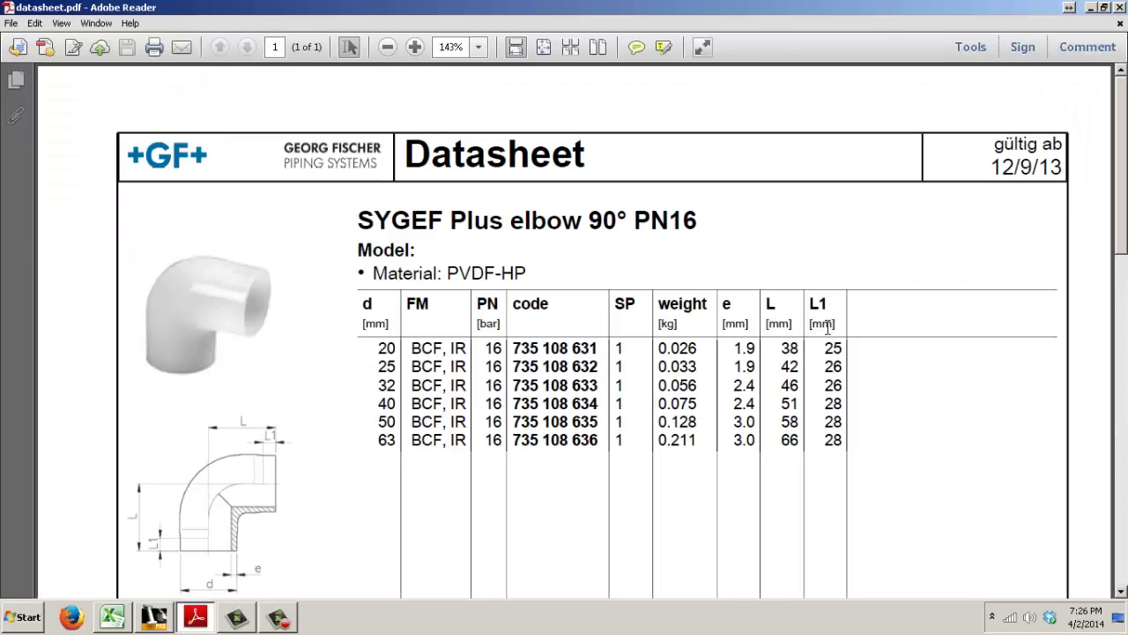
left_click(1091, 8)
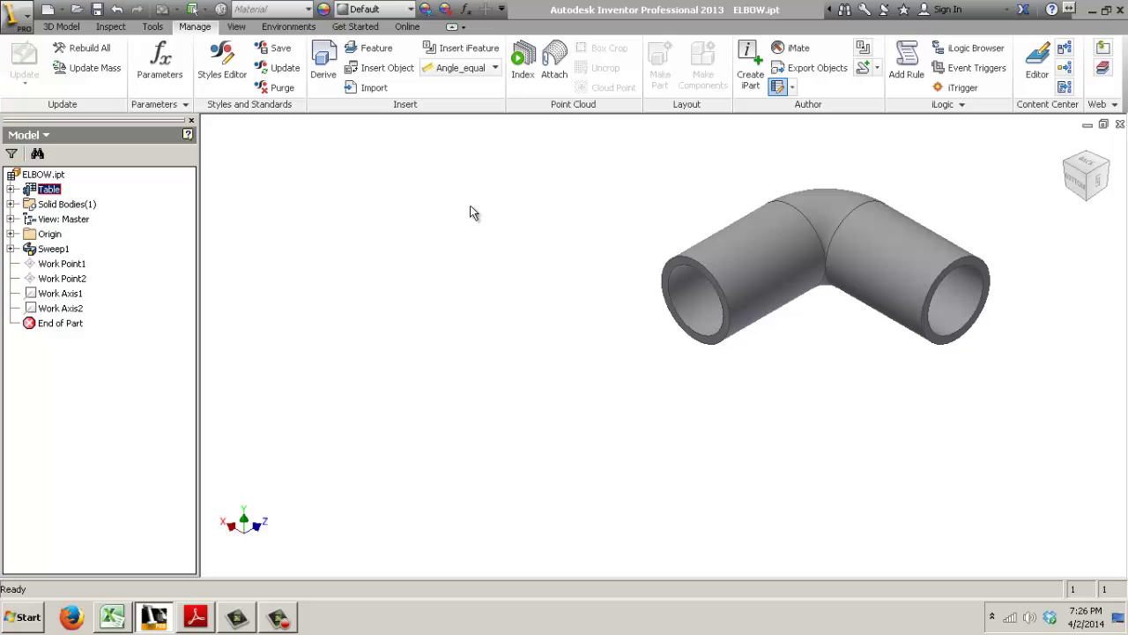
left_click(11, 190)
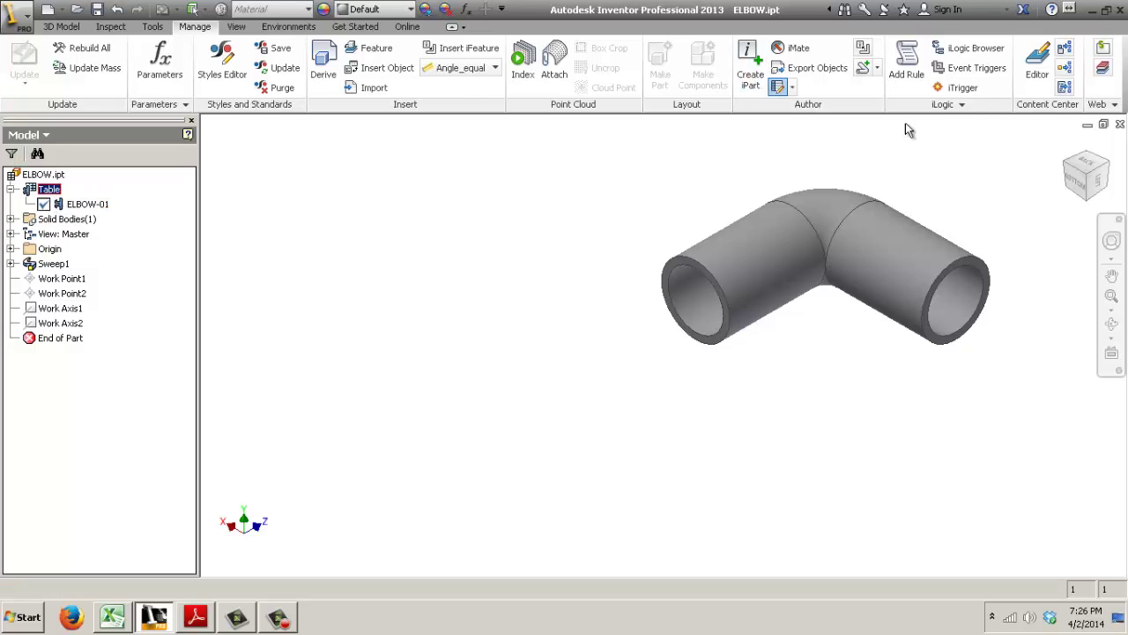
Start Tube and Pipe authoring for the elbow, map Nominal Size to table column d, and switch to connection 2
left_click(877, 68)
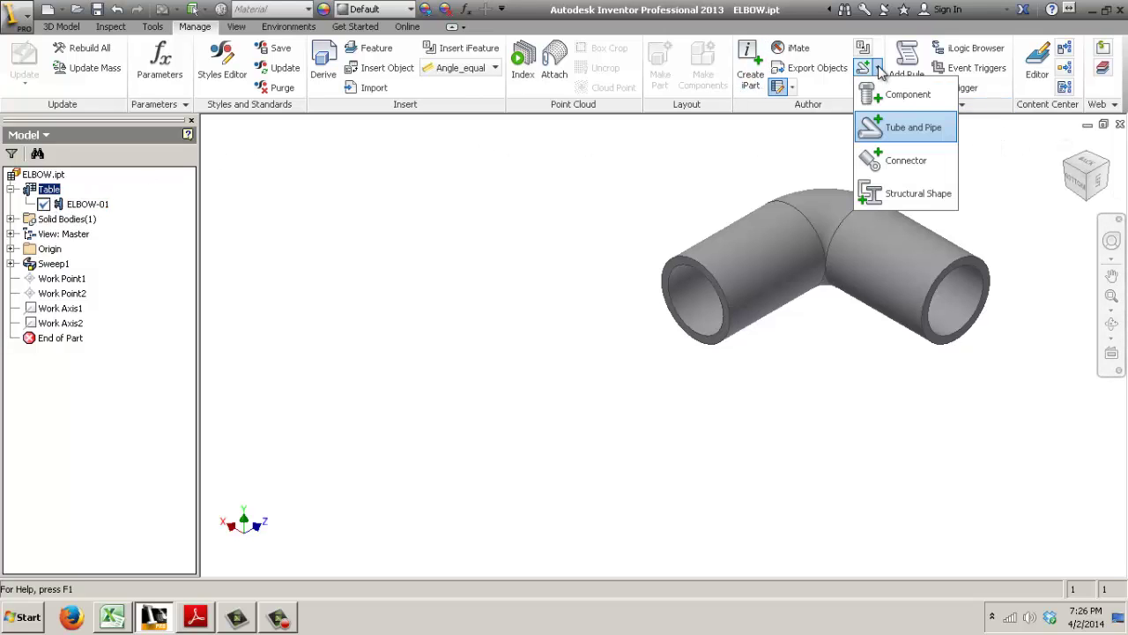
left_click(915, 130)
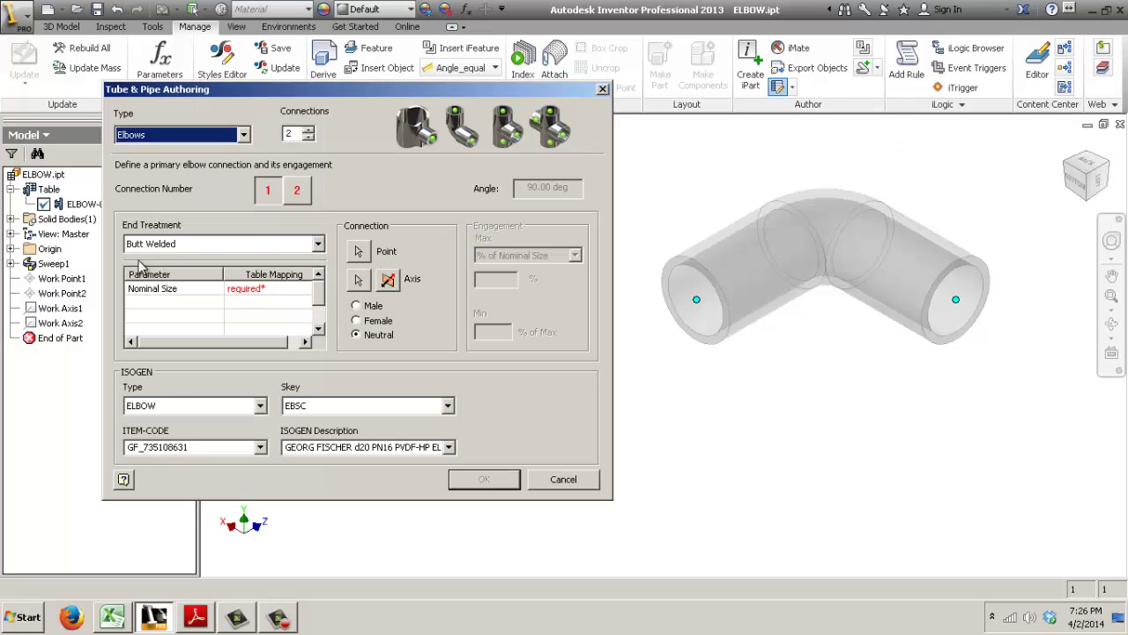
left_click(287, 295)
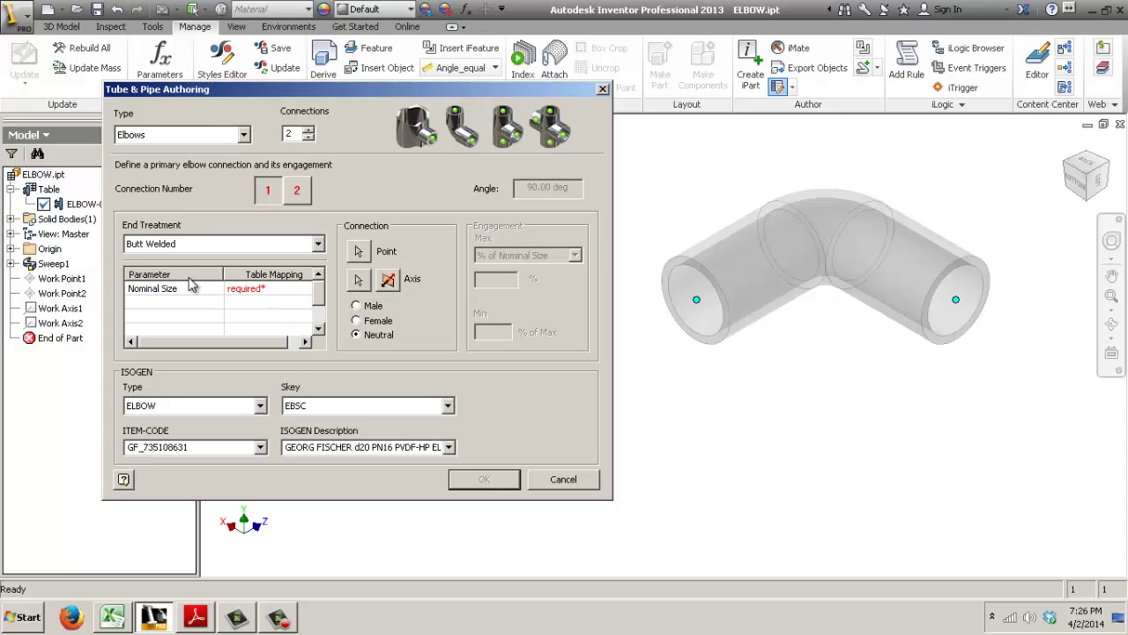
left_click(282, 291)
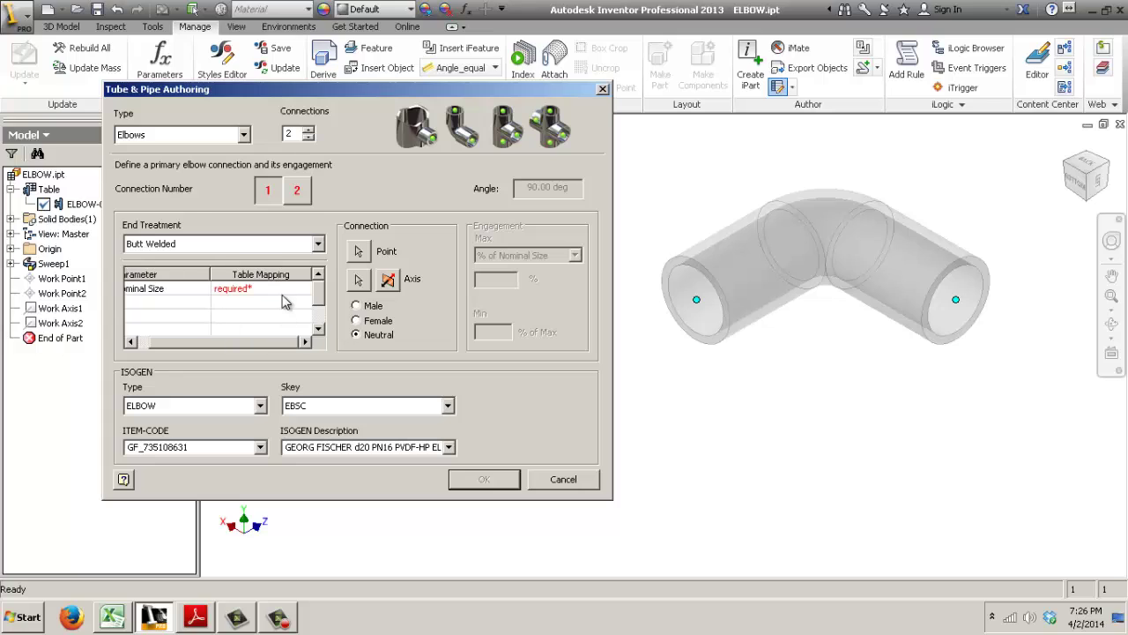
left_click(303, 289)
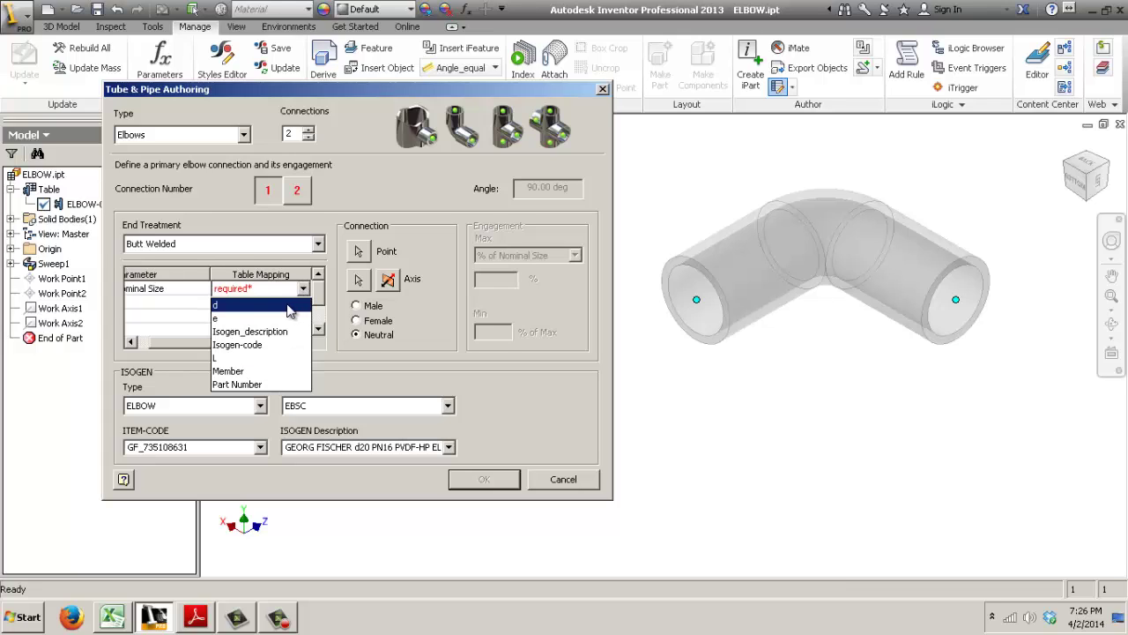
left_click(287, 308)
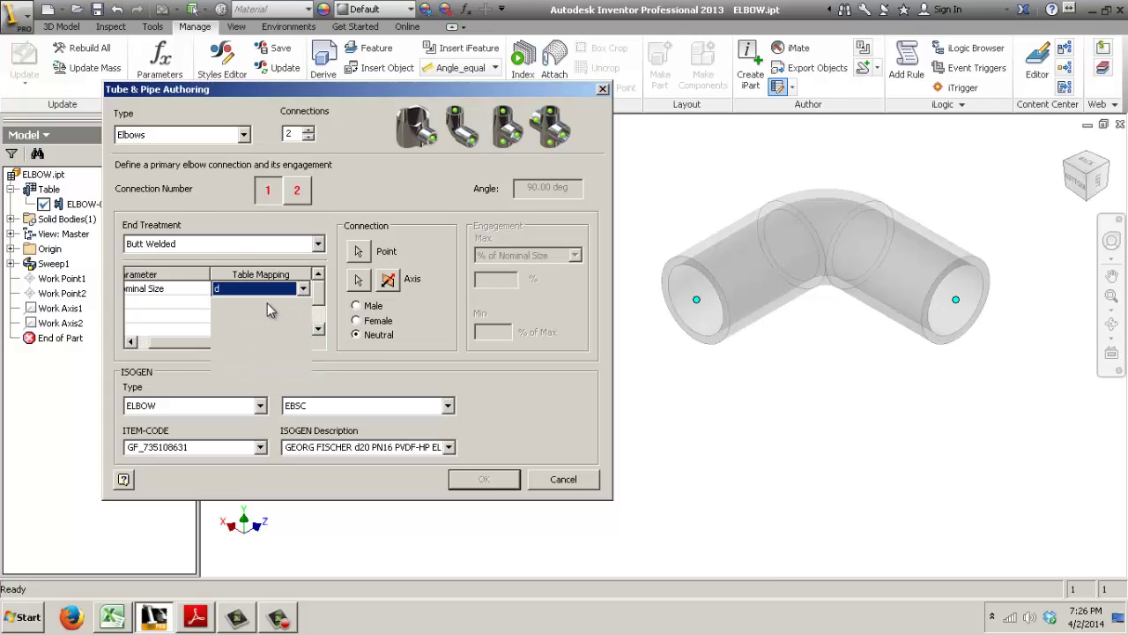
left_click(300, 194)
Map ITEM-CODE to the Isogen-code column and ISOGEN Description to Isogen_description, and complete the authoring
left_click(260, 448)
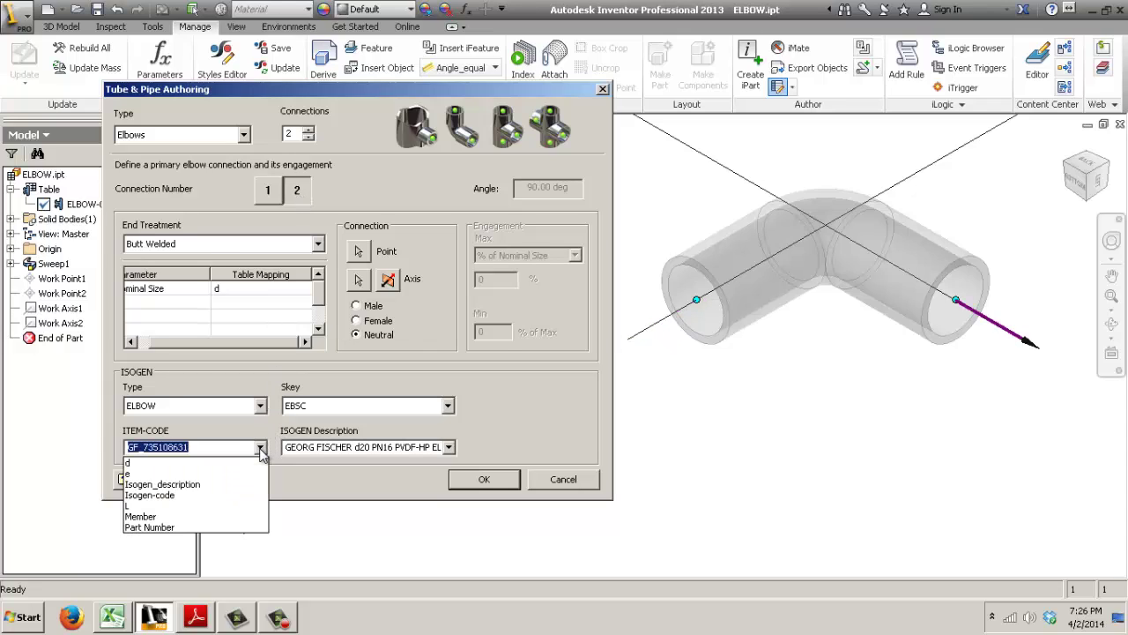
left_click(261, 449)
left_click(261, 448)
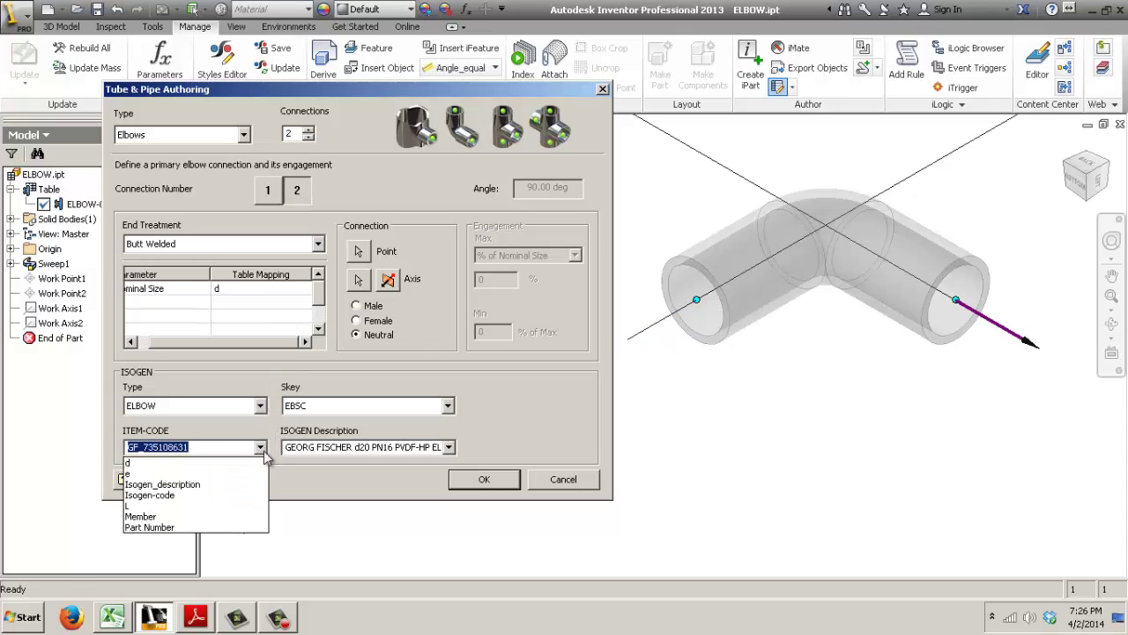
left_click(189, 496)
left_click(447, 447)
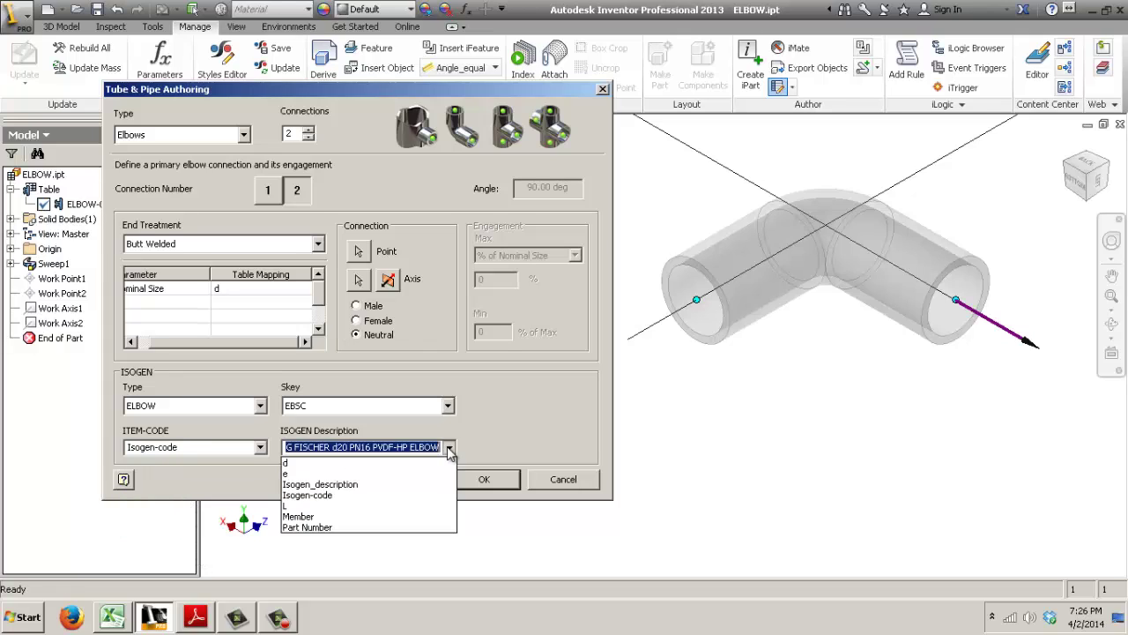
left_click(414, 485)
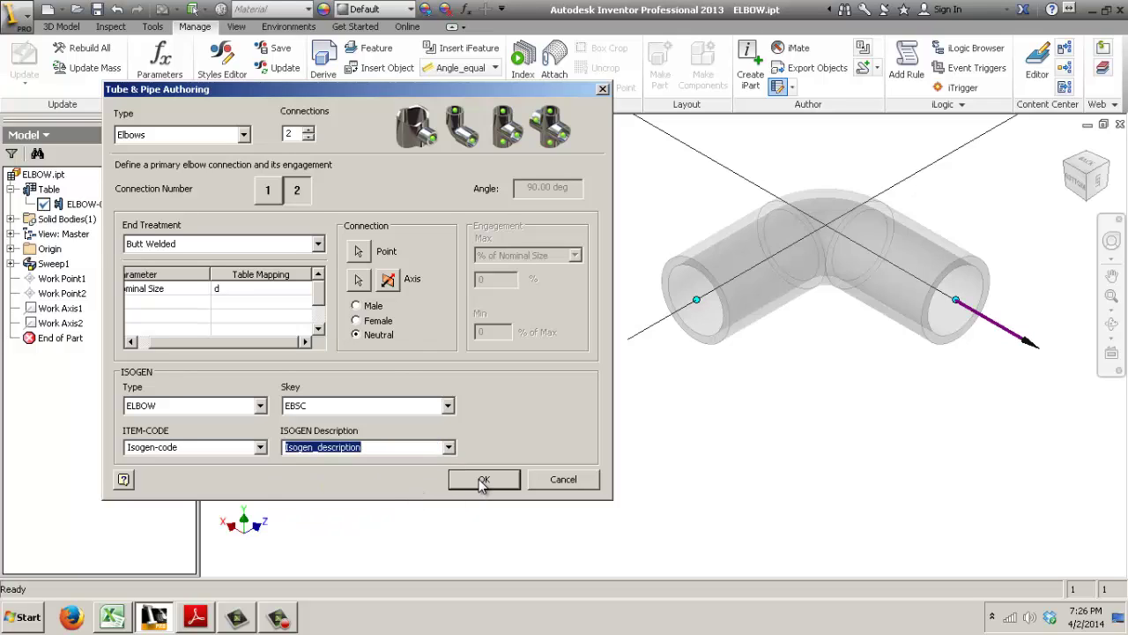
left_click(482, 481)
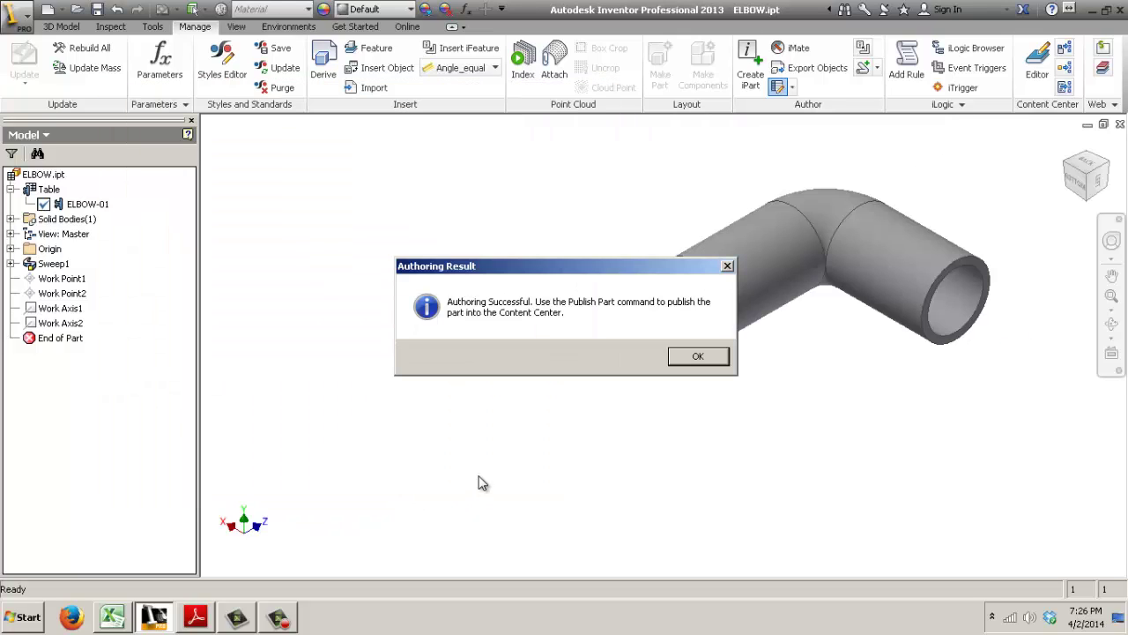
left_click(698, 357)
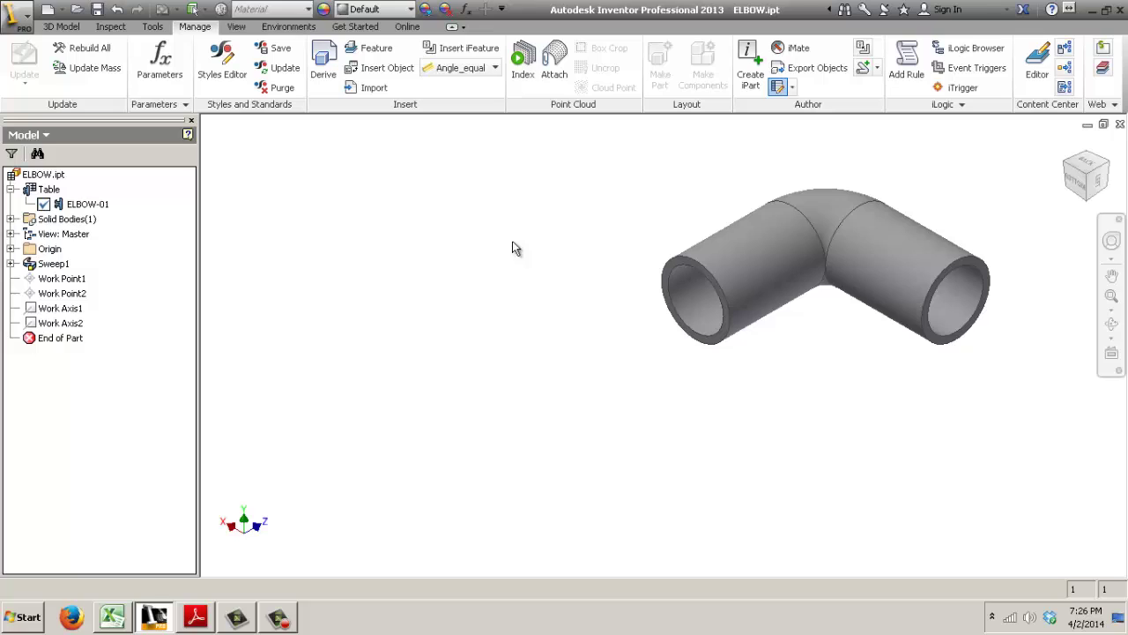
Start publishing the elbow to My Library in English, accept the category parameter mapping, and make d the family key column
left_click(1065, 70)
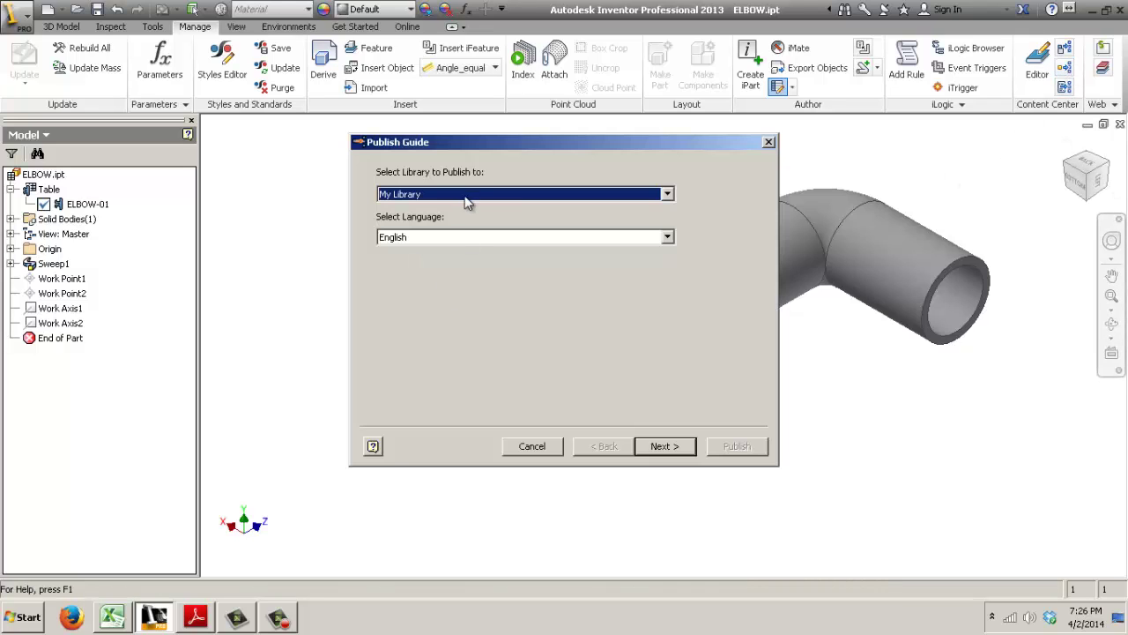
left_click(663, 446)
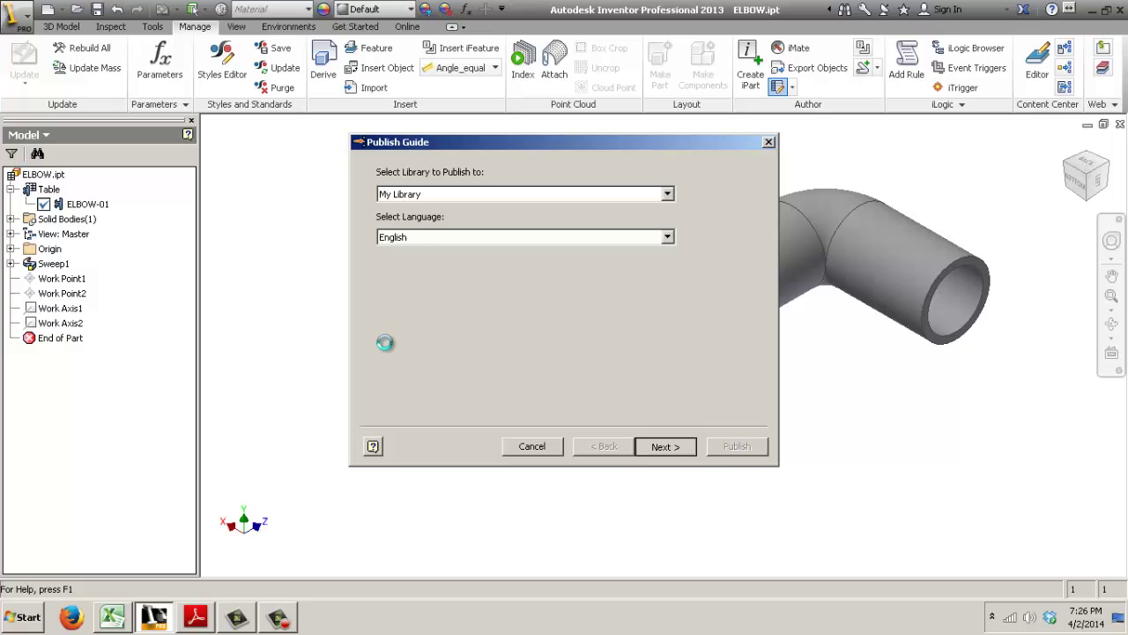
left_click(668, 446)
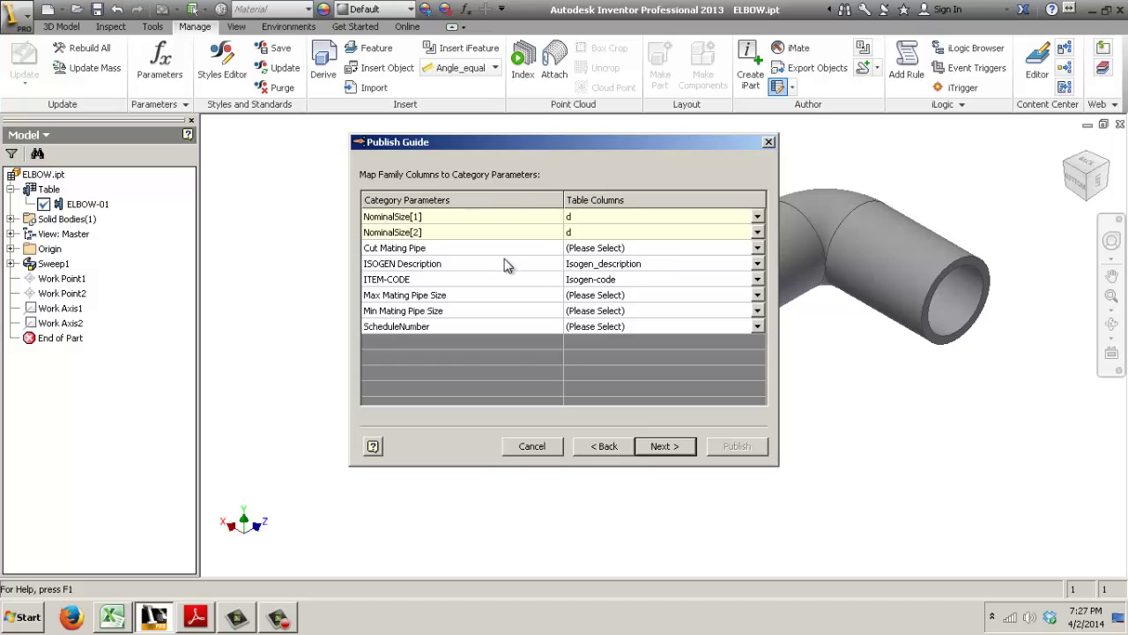
left_click(652, 446)
left_click(553, 278)
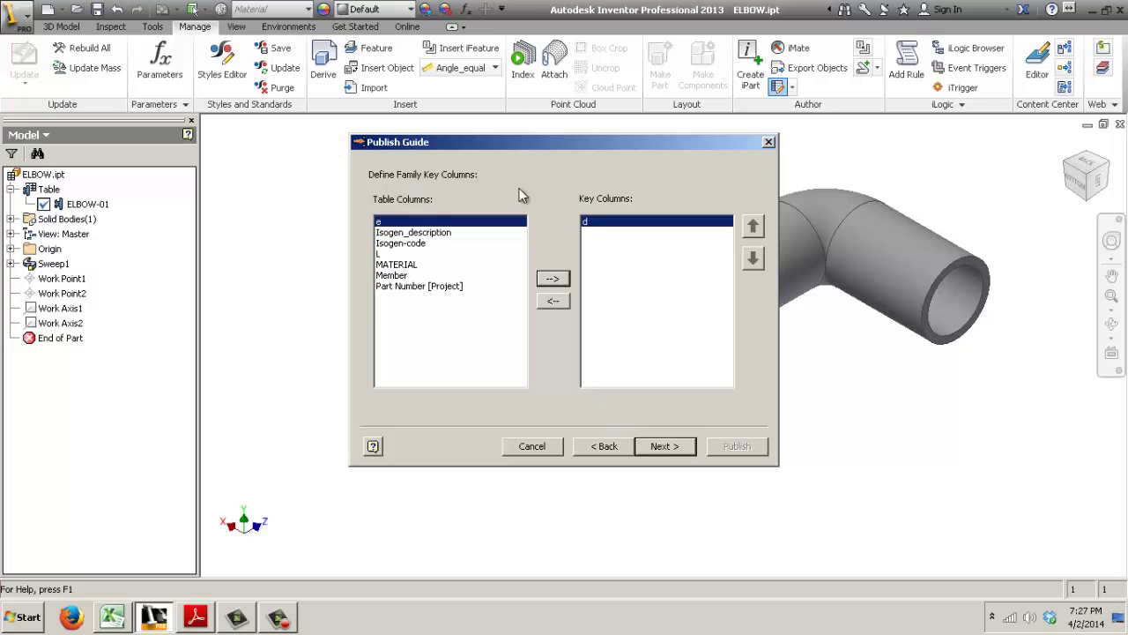
left_click(662, 447)
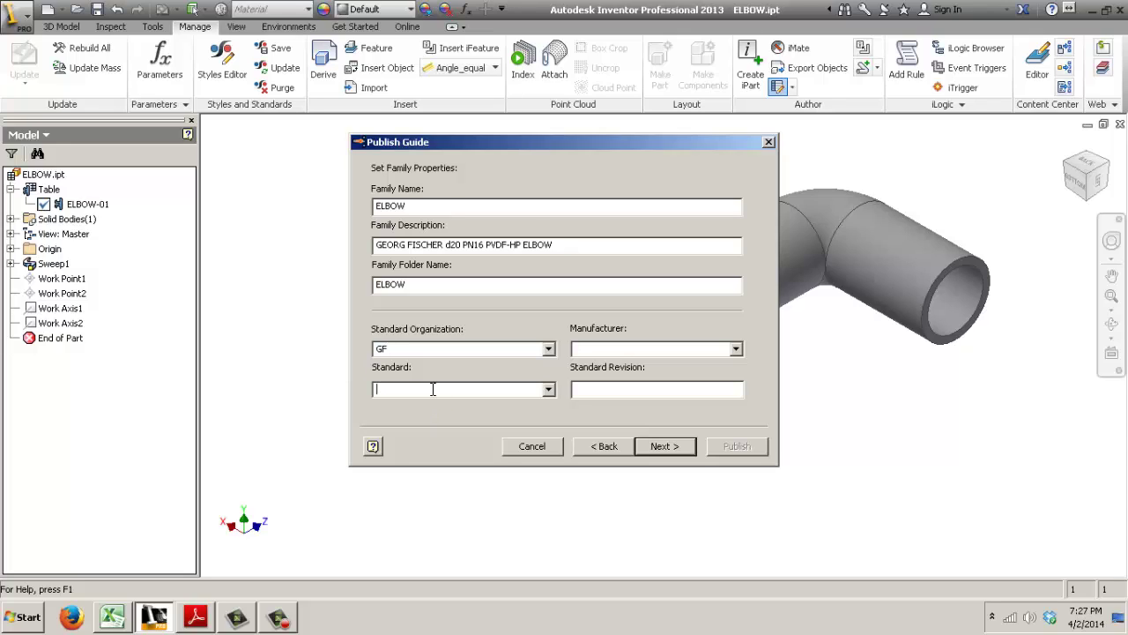
Set manufacturer GEORG FISCHER, standard and standard organization GF, and family name GF ELBOW, and publish the family with its default thumbnail
left_click(656, 349)
type("GEORG FISCHE")
type("GF")
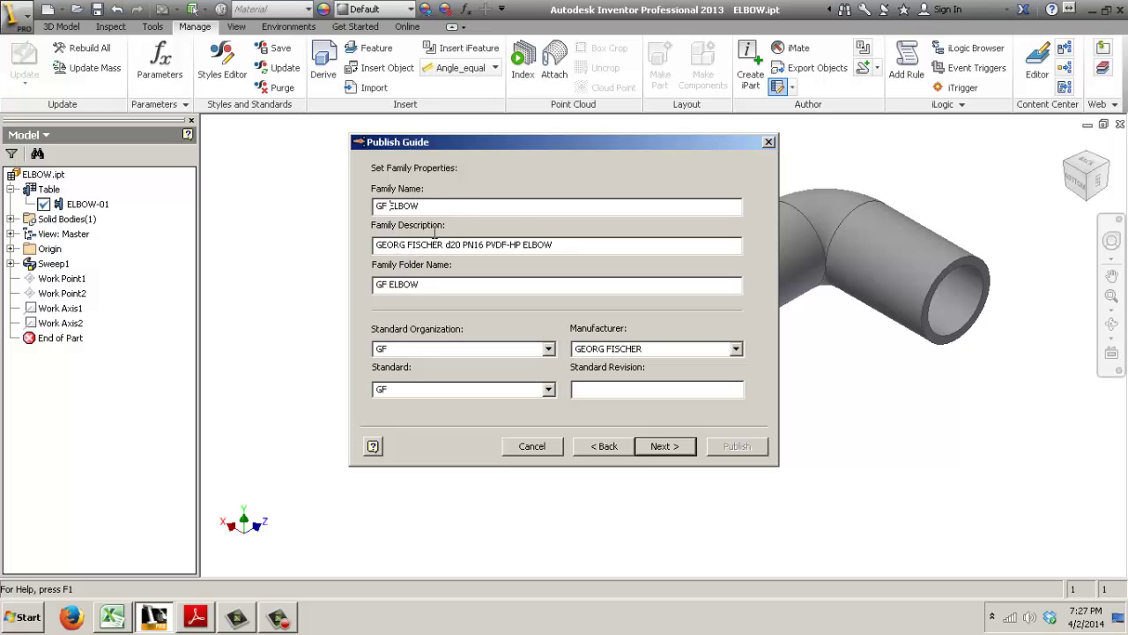
left_click(672, 448)
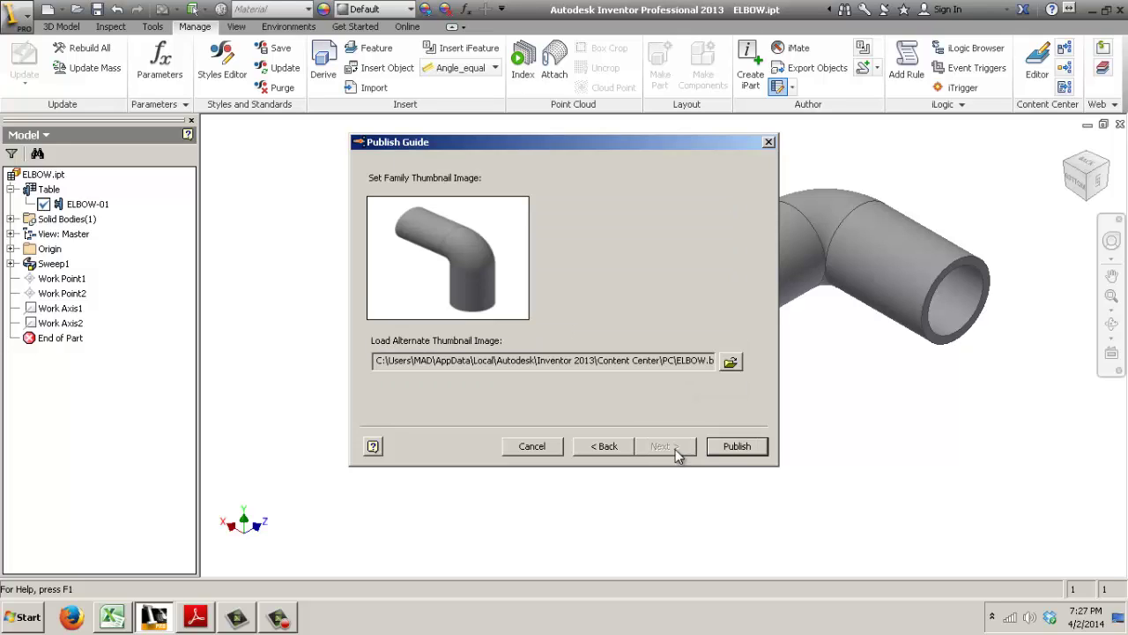
left_click(738, 447)
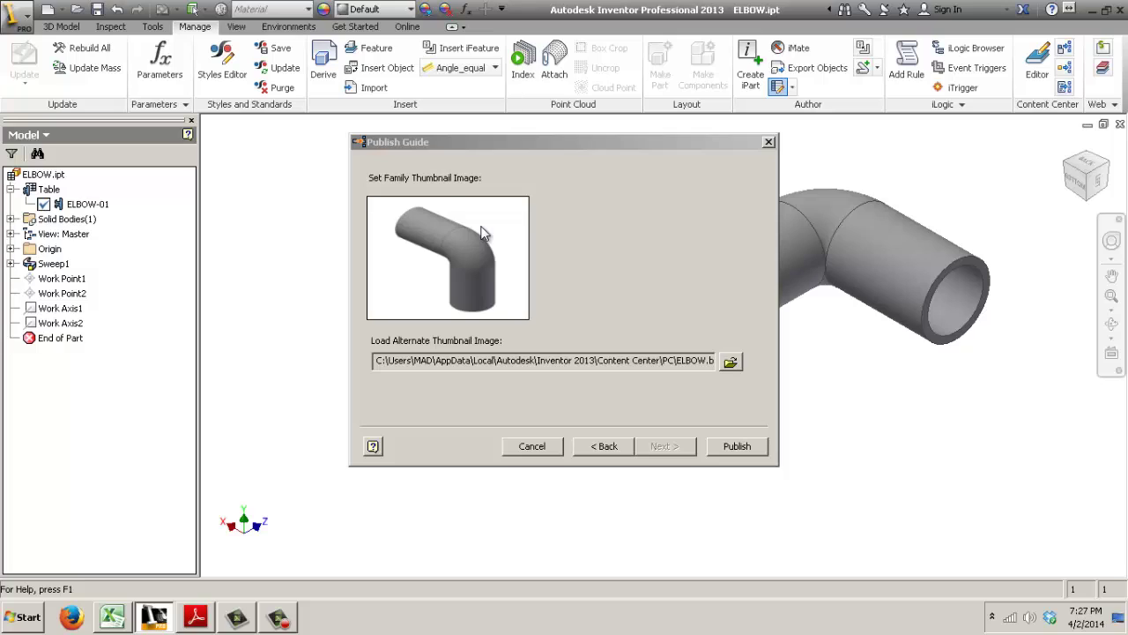
left_click(607, 352)
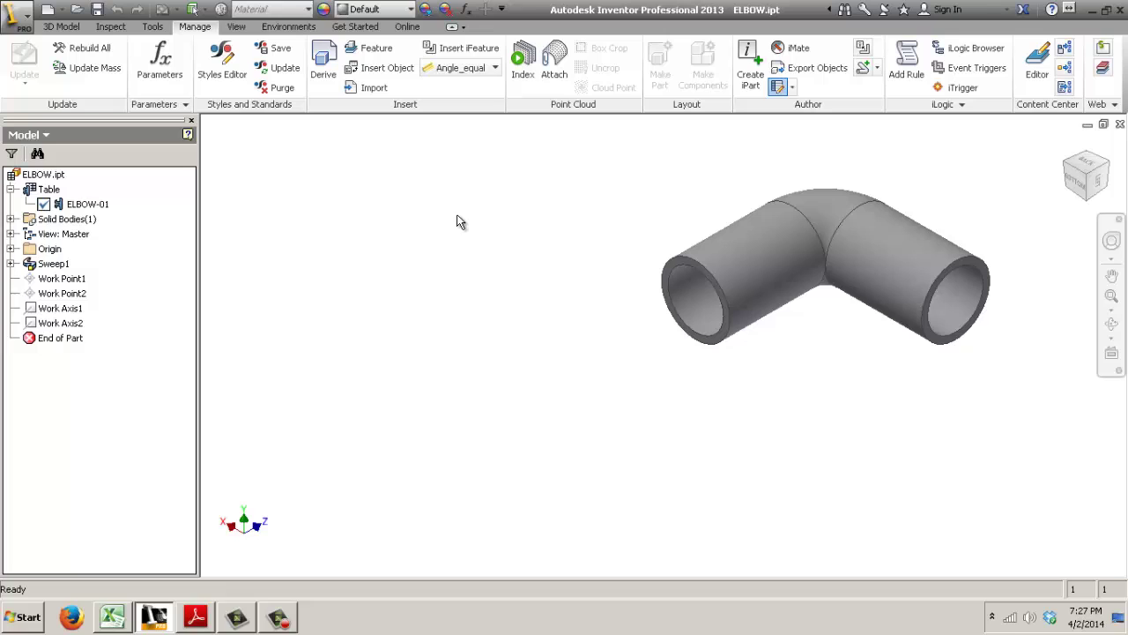
Show My Library in the Content Center Editor and open the family table of GF ELBOW
left_click(1037, 62)
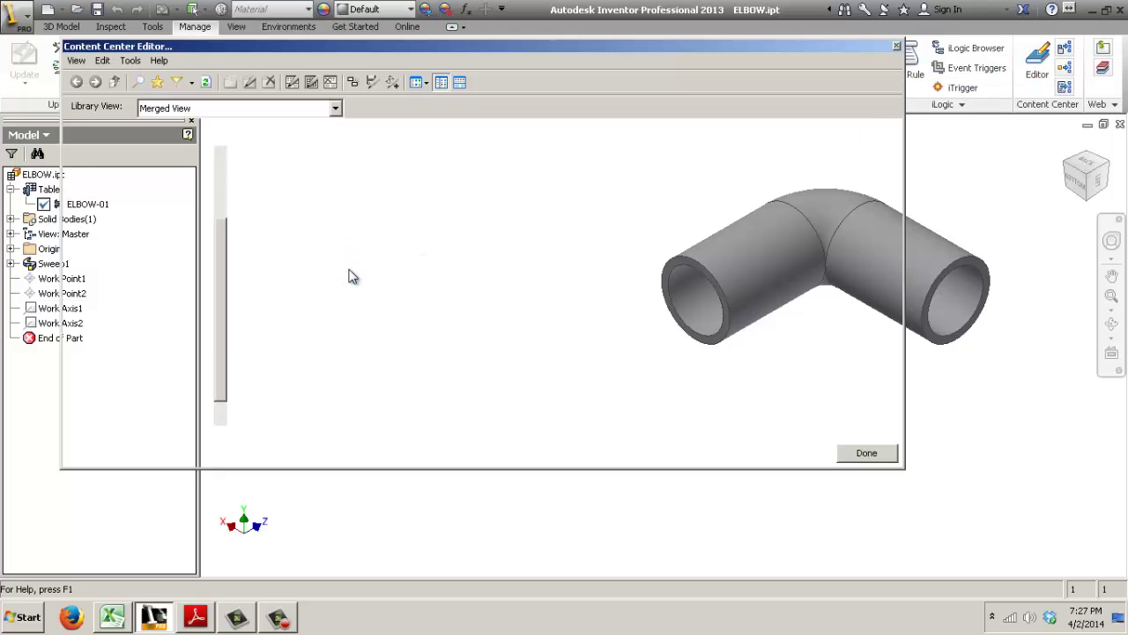
left_click(279, 109)
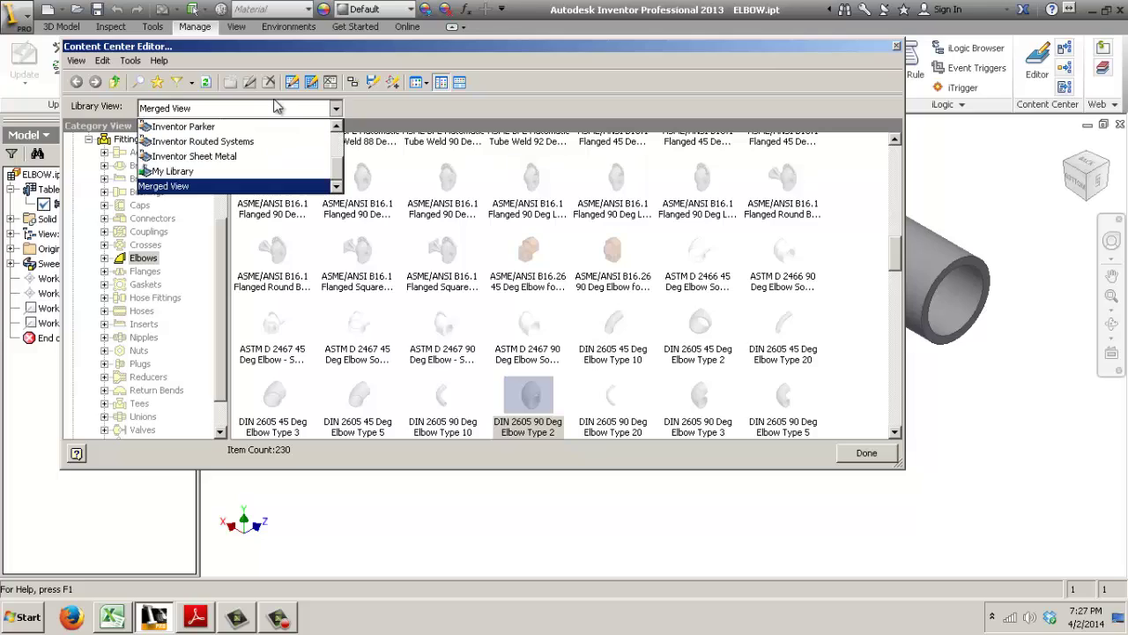
left_click(175, 171)
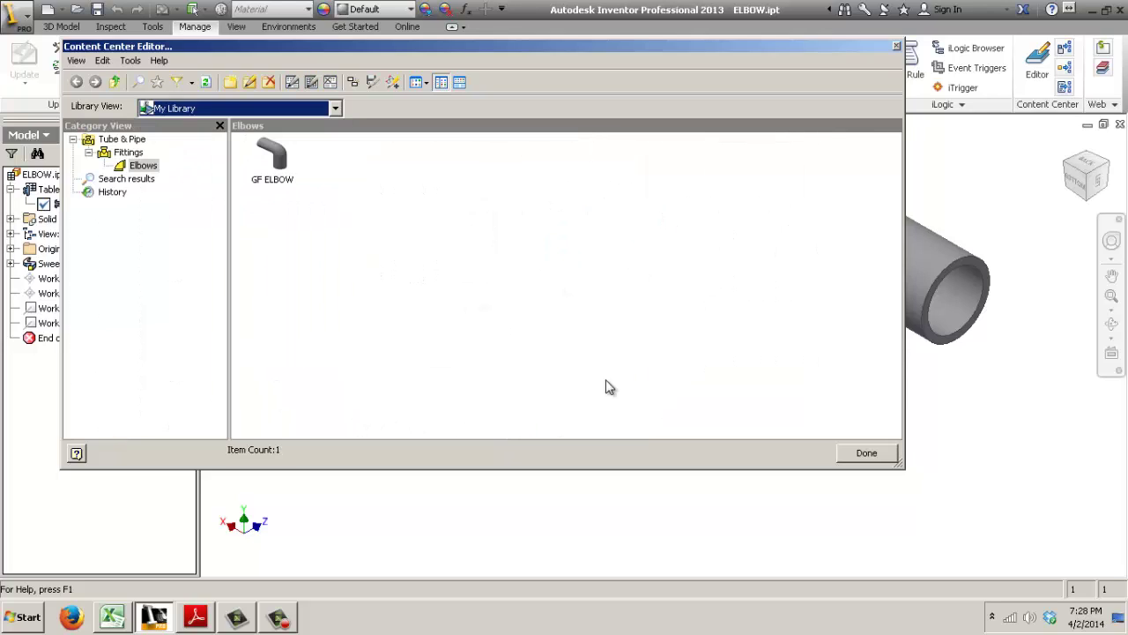
left_click(285, 156)
right_click(285, 157)
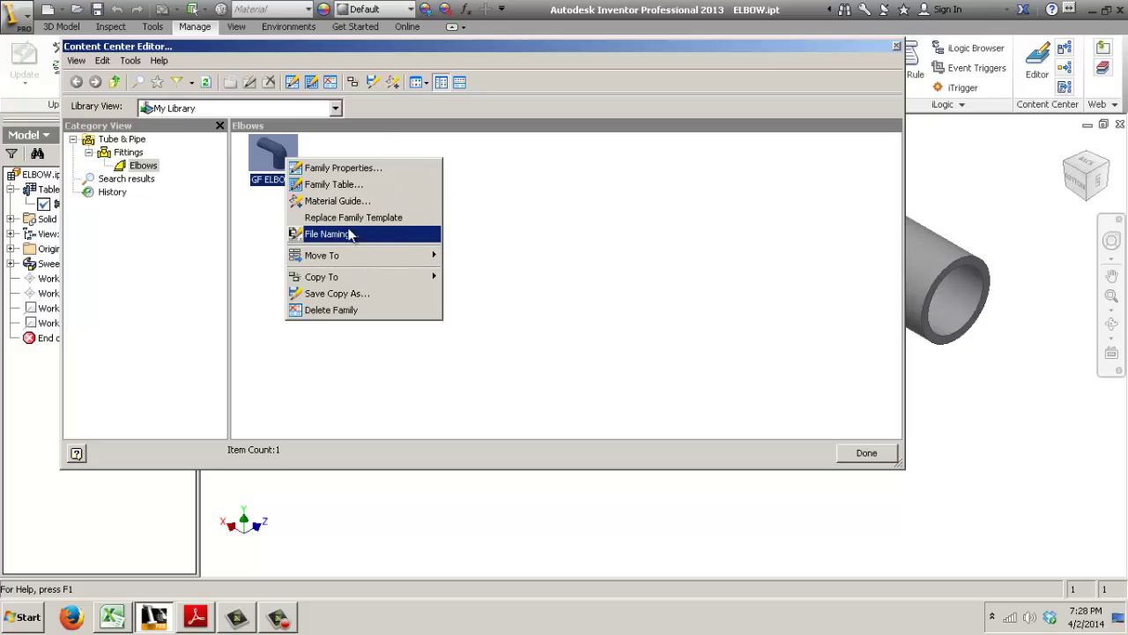
left_click(402, 195)
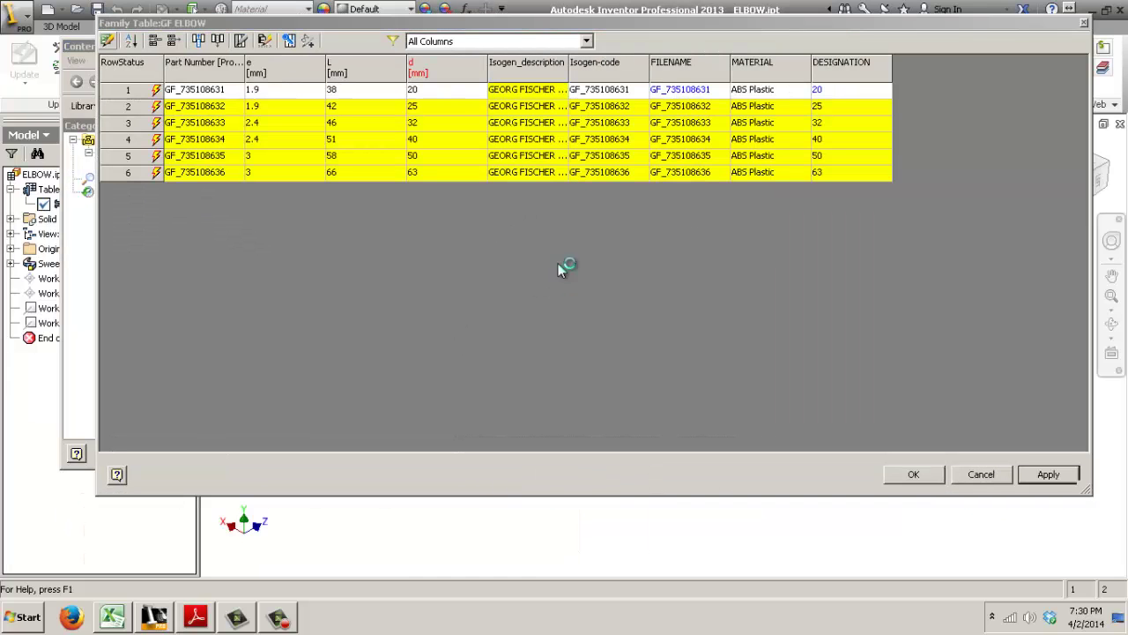
Check the family table cells for GF_735108631 to GF_735108636 and publish the GF ELBOW table to the library
left_click(608, 129)
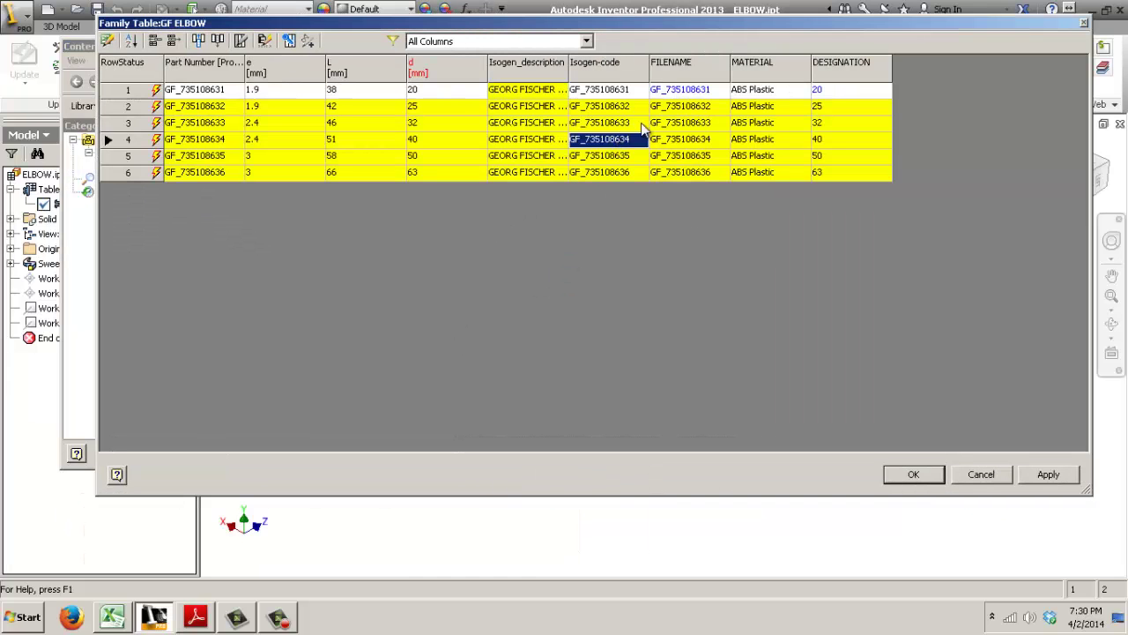
key("Tab")
key("Tab")
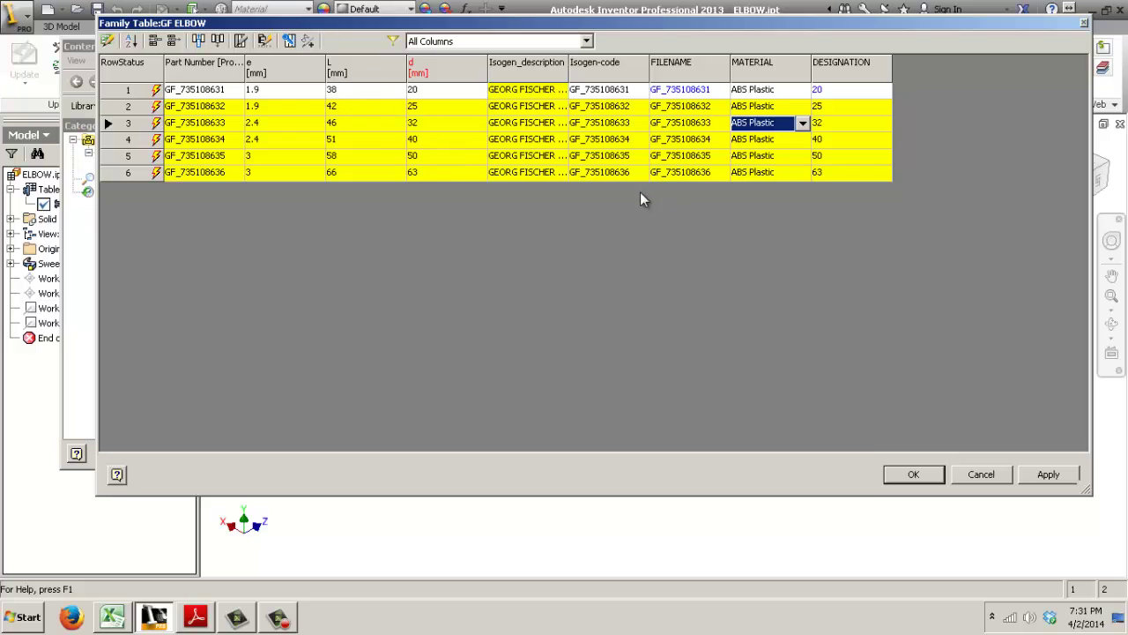
left_click(908, 476)
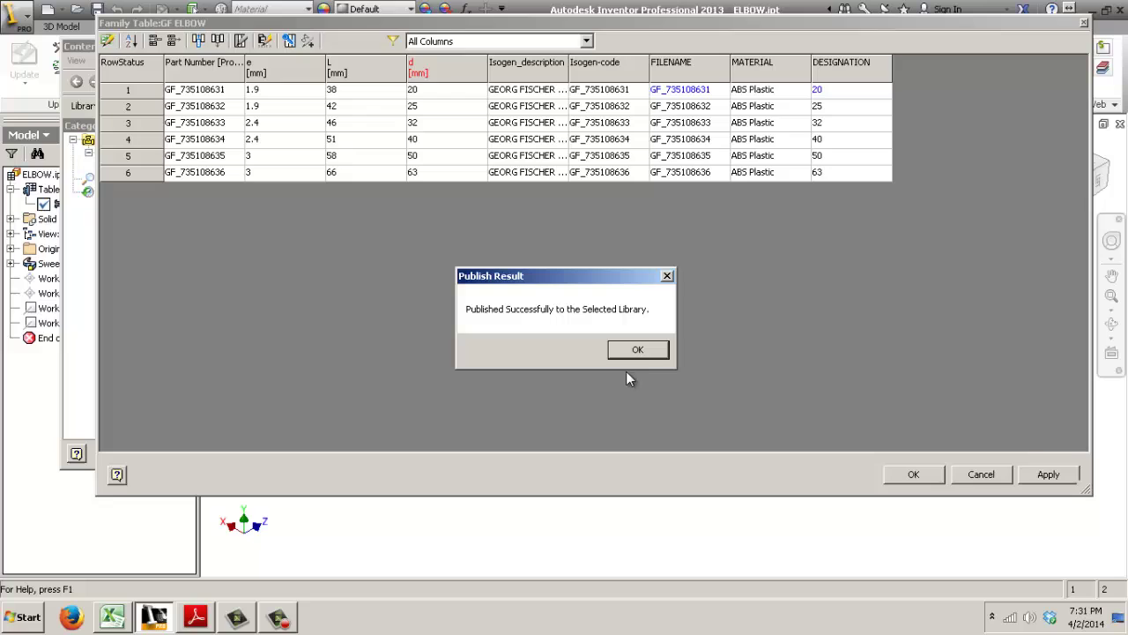
left_click(638, 350)
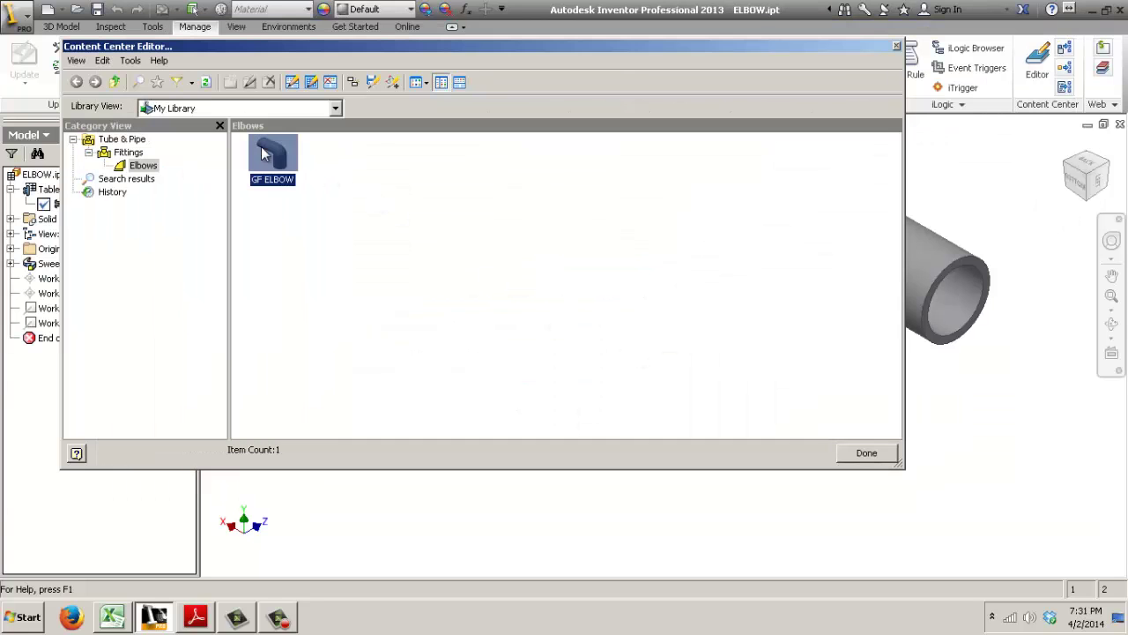
Examine the GF ELBOW family's template and category parameter mappings, and close the Content Center Editor
right_click(262, 150)
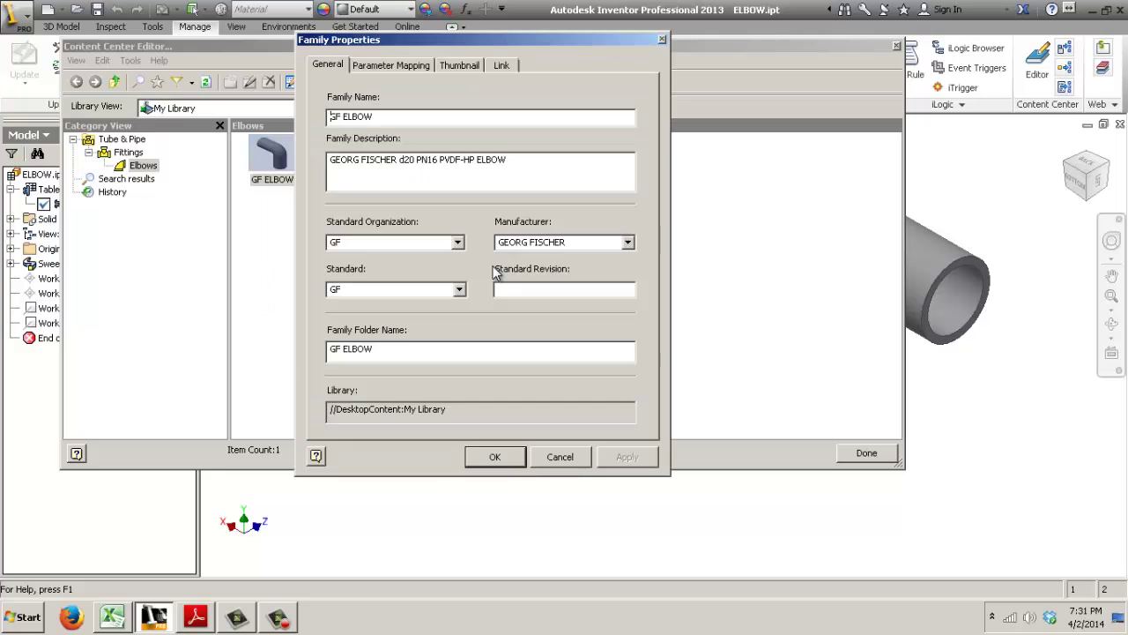
left_click(404, 66)
left_click(458, 156)
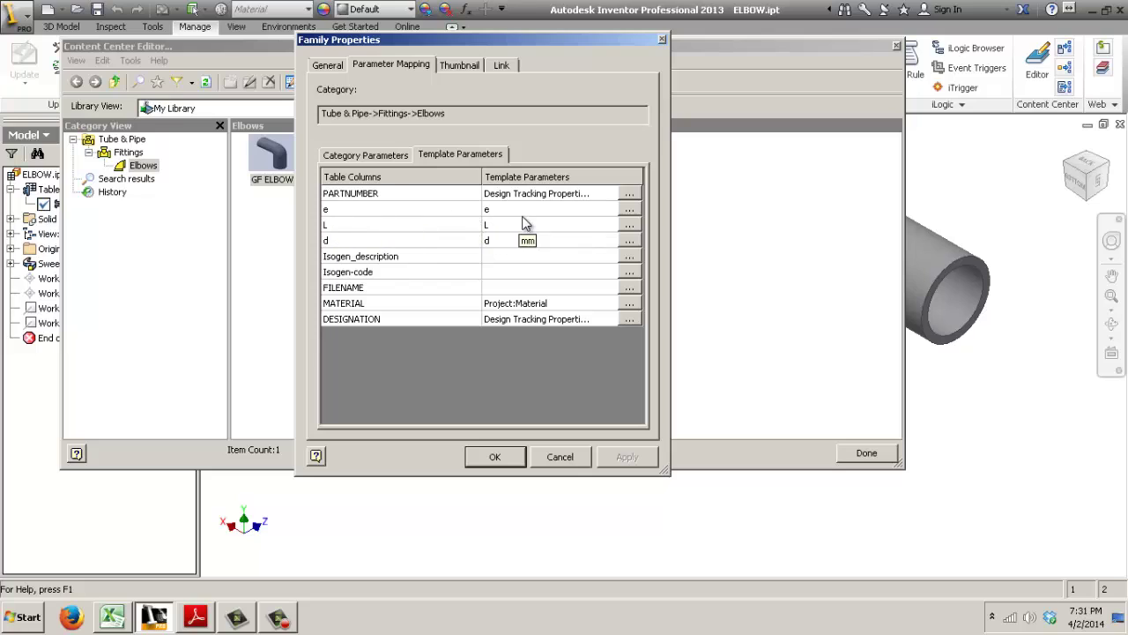
left_click(498, 242)
left_click(386, 156)
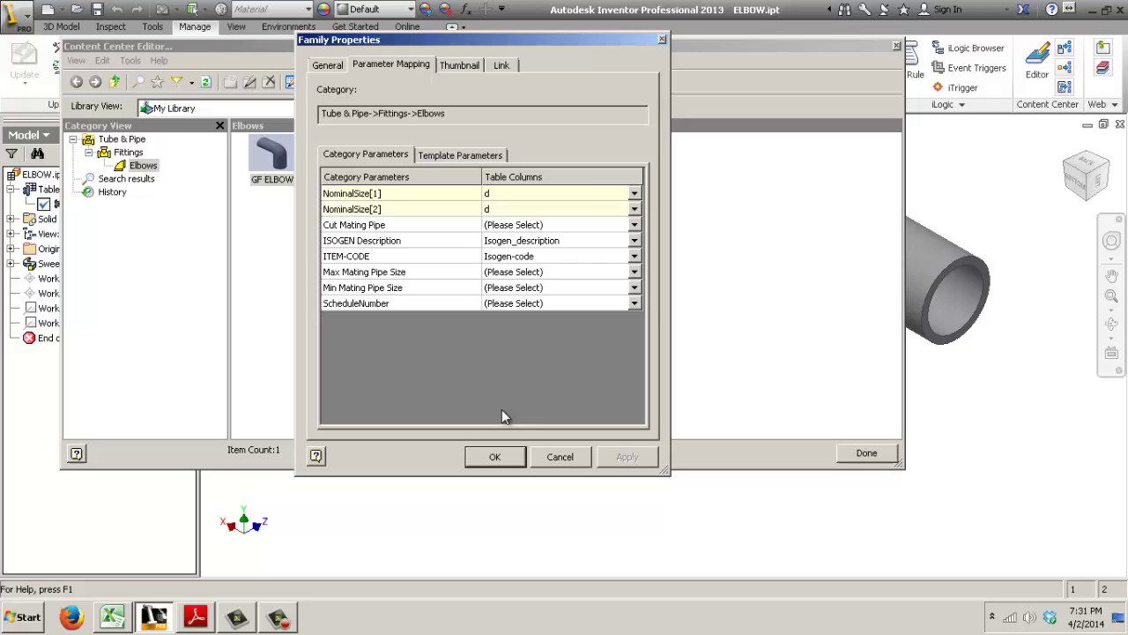
left_click(511, 459)
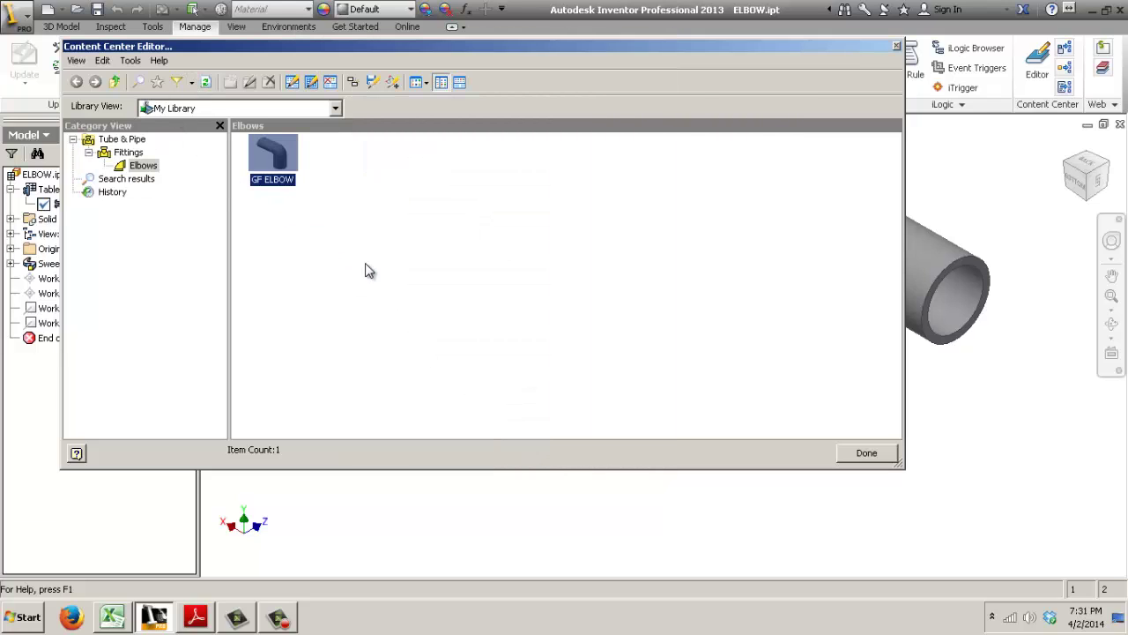
left_click(867, 454)
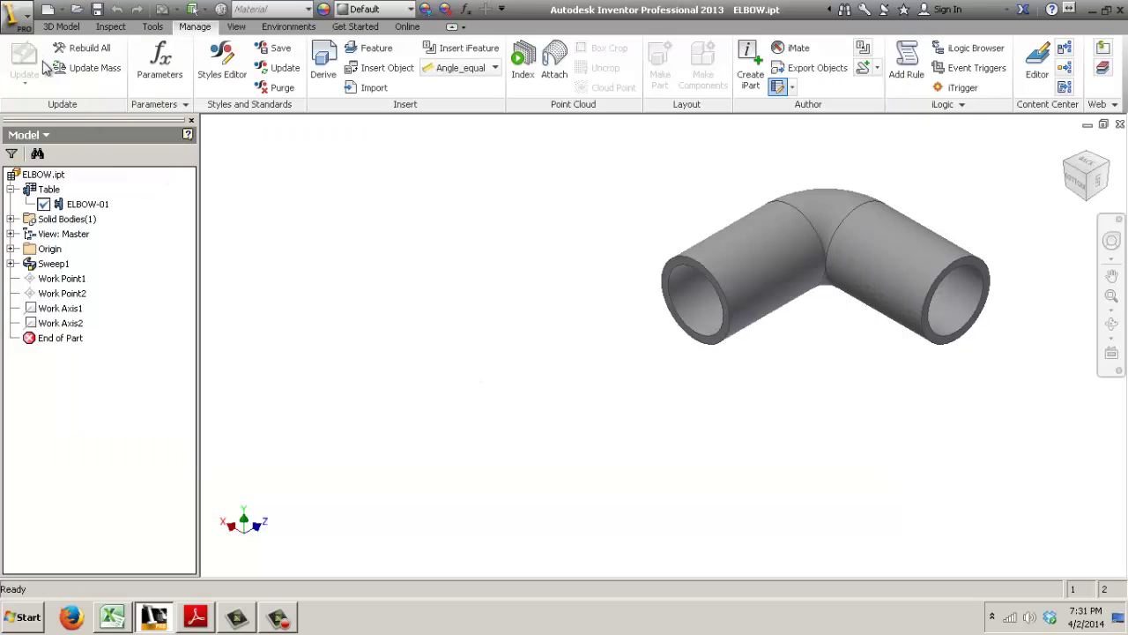
Create a new assembly and filter the Content Center components available for placement by the GF standard
left_click(64, 10)
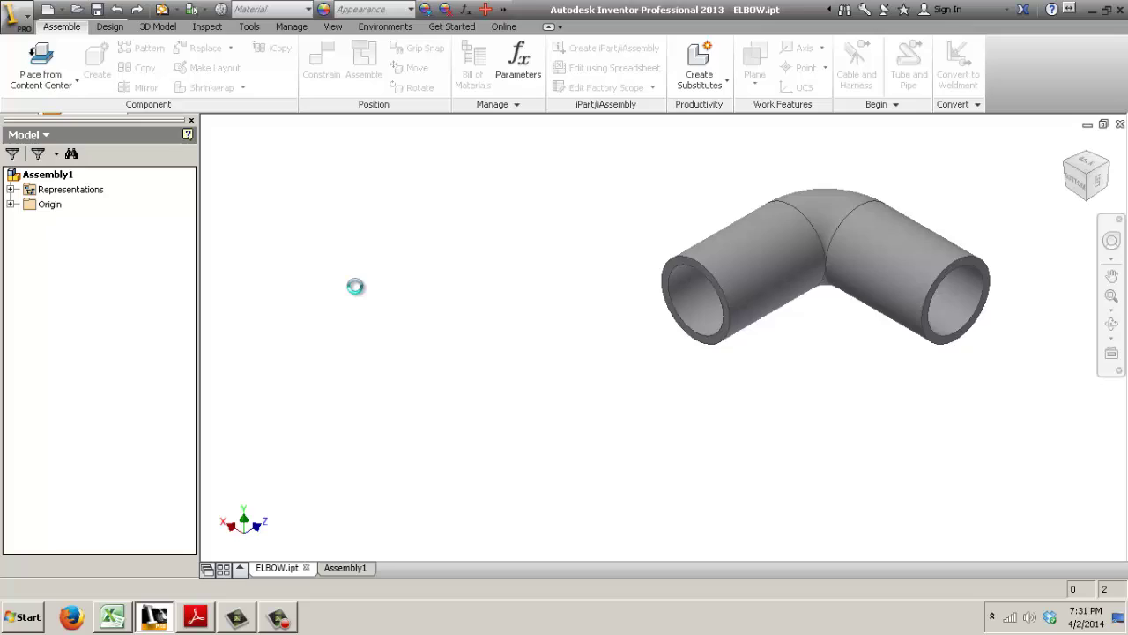
left_click(19, 71)
left_click(86, 147)
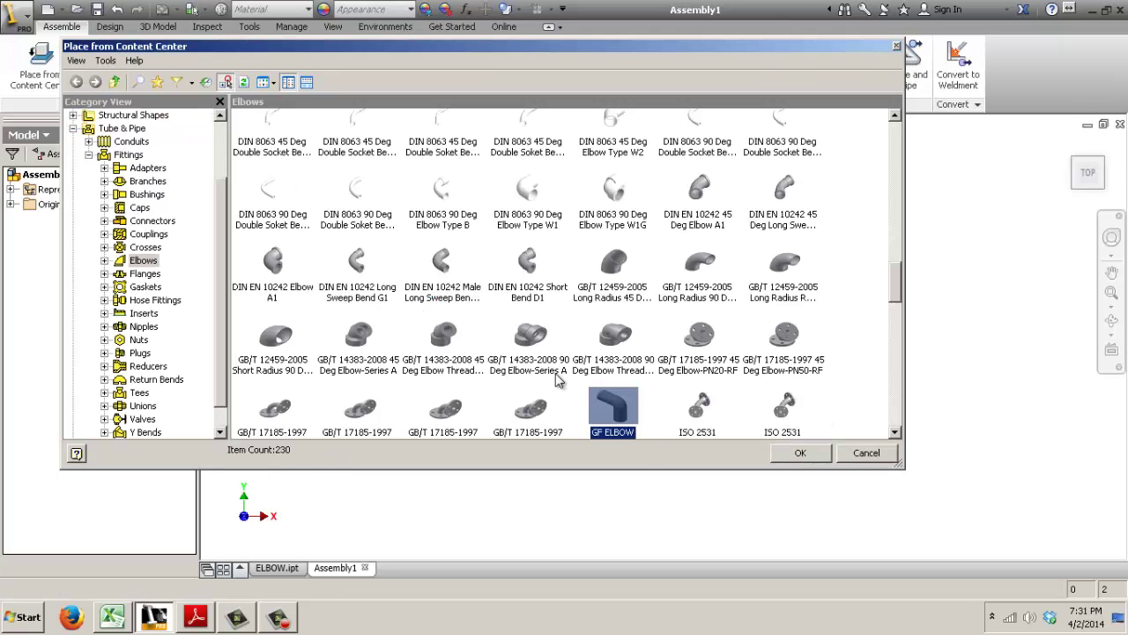
left_click(177, 82)
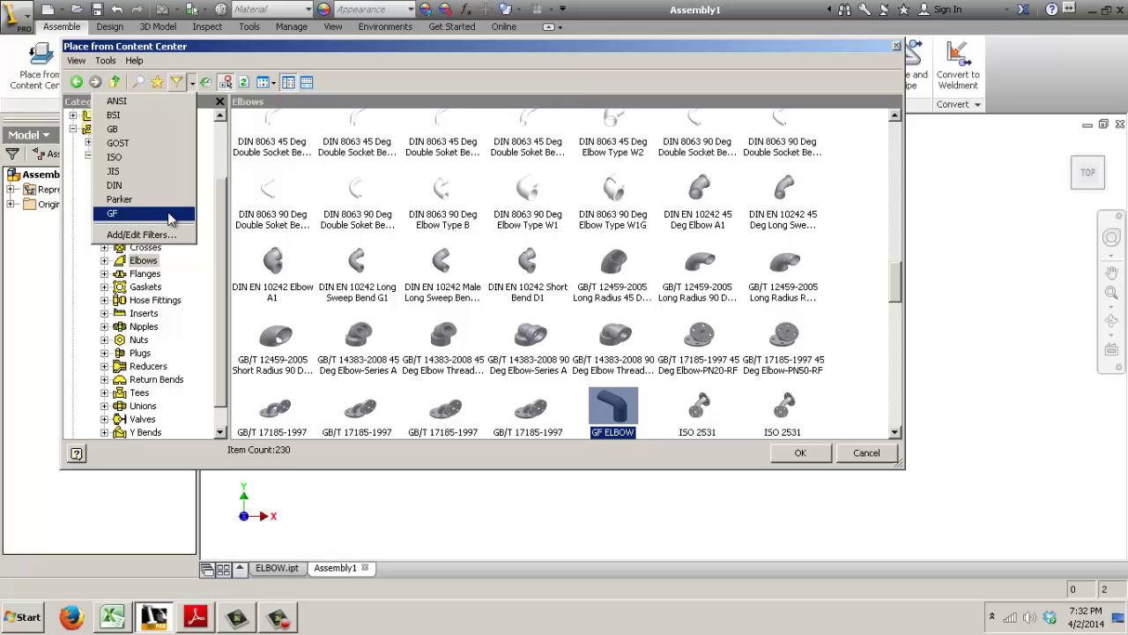
left_click(170, 215)
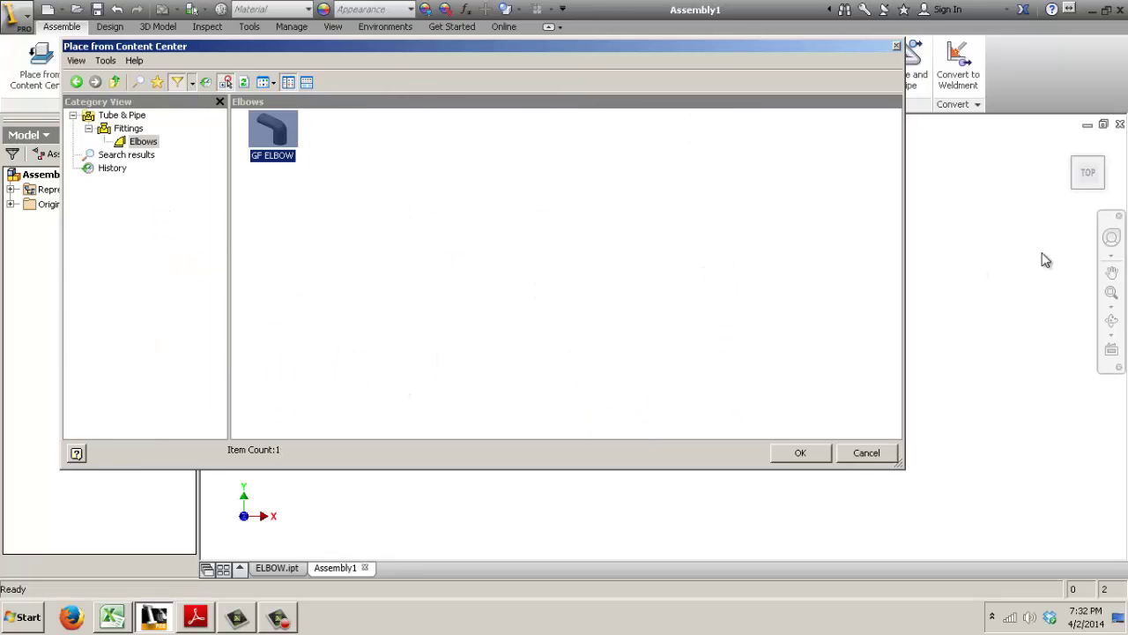
Place one GF ELBOW with d 20 mm as a standard part in the assembly
double_click(292, 132)
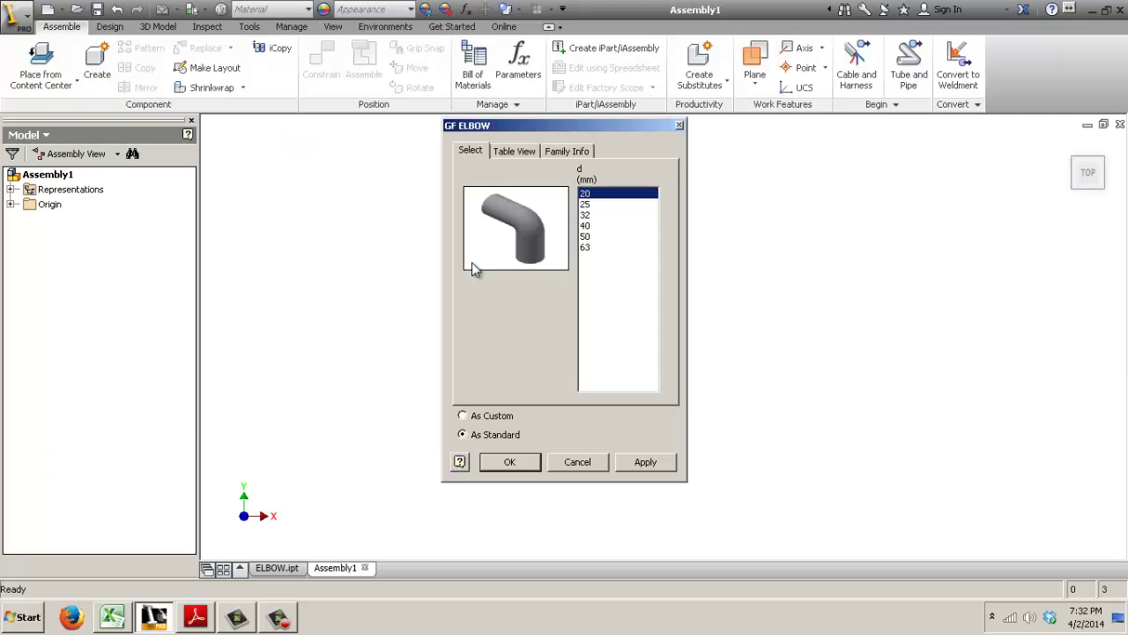
left_click(509, 462)
right_click(540, 303)
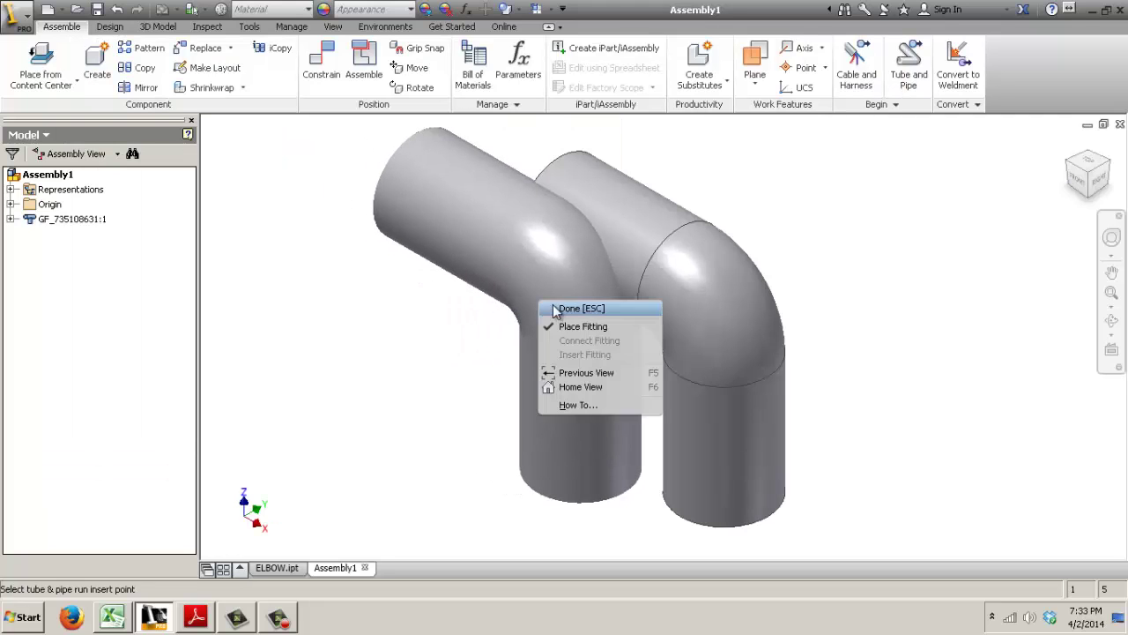
left_click(568, 309)
scroll(378, 231, "down", 5)
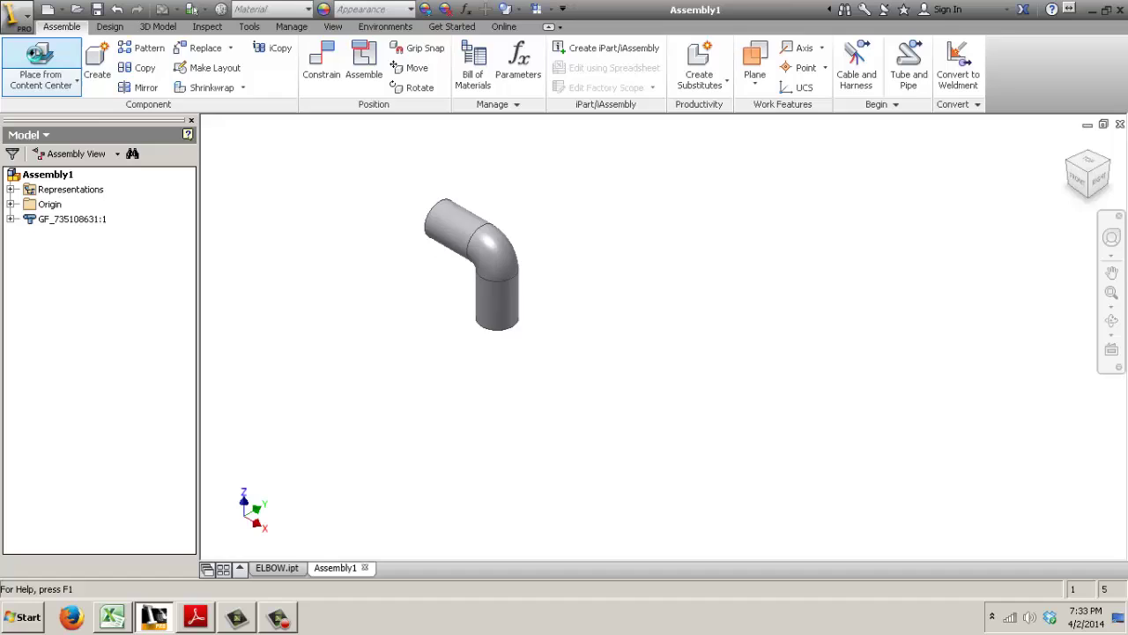
Place a GF ELBOW with d 25 mm from the Content Center beside the first elbow
left_click(41, 64)
double_click(274, 123)
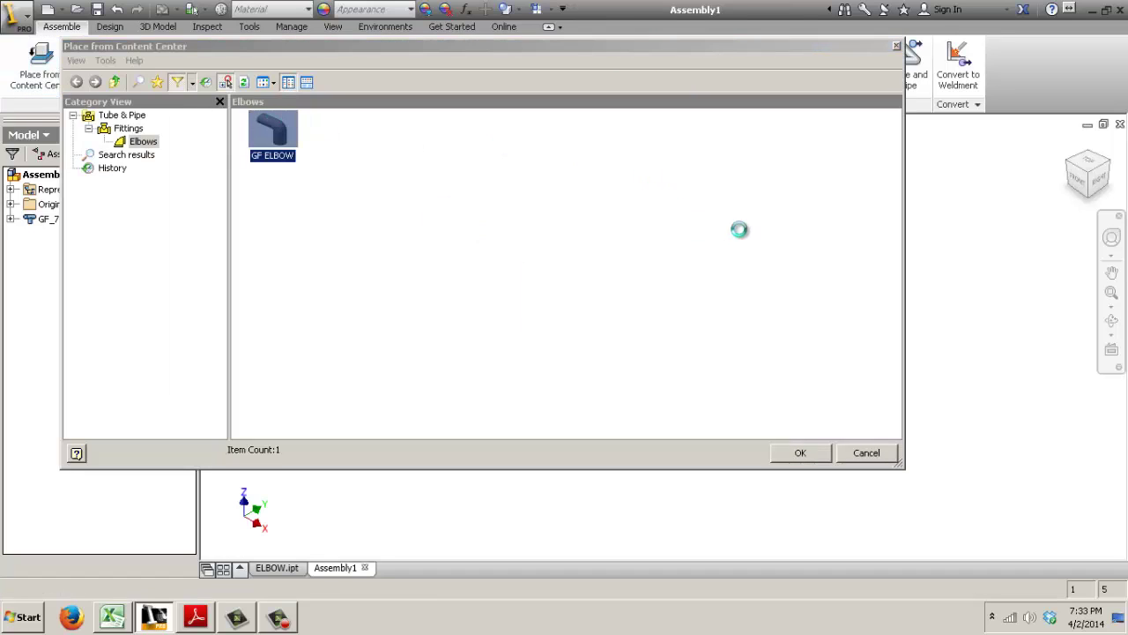
left_click(608, 211)
key("Return")
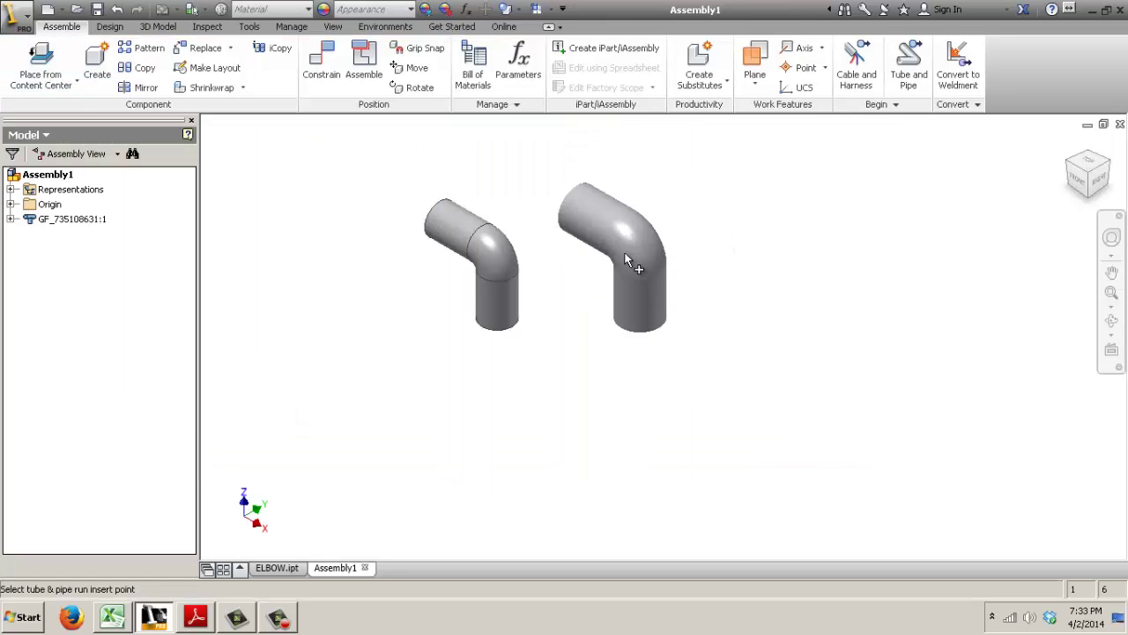
left_click(624, 257)
right_click(627, 267)
left_click(655, 269)
scroll(569, 313, "down", 3)
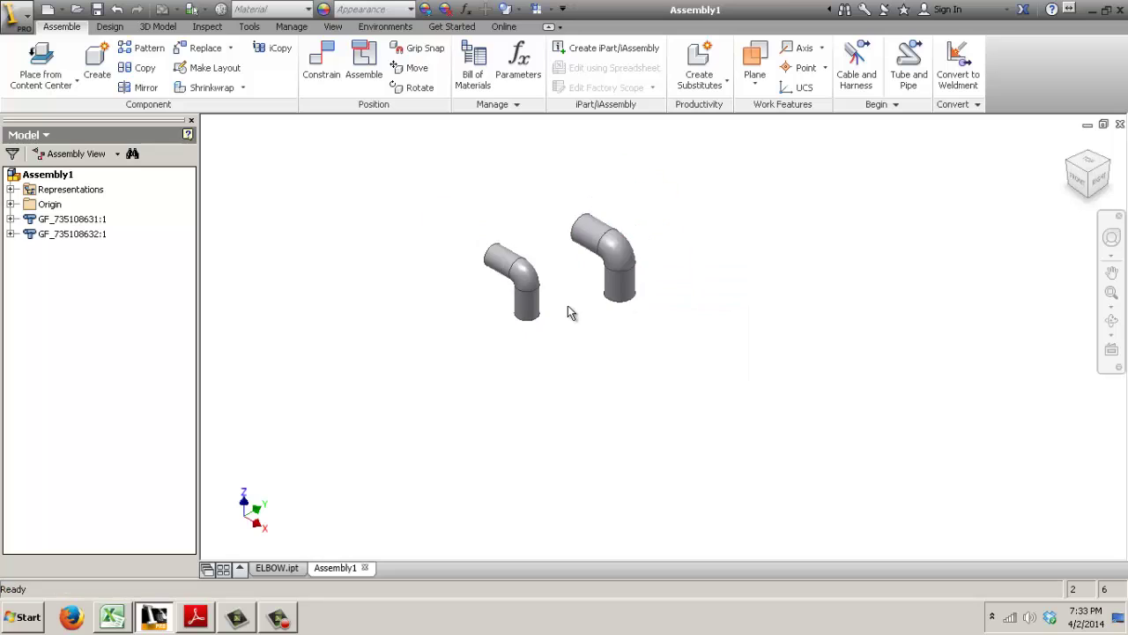
Edit the d 20 elbow in place, examine its Tube and Pipe authoring and ISOGEN data, and return to the assembly
double_click(514, 275)
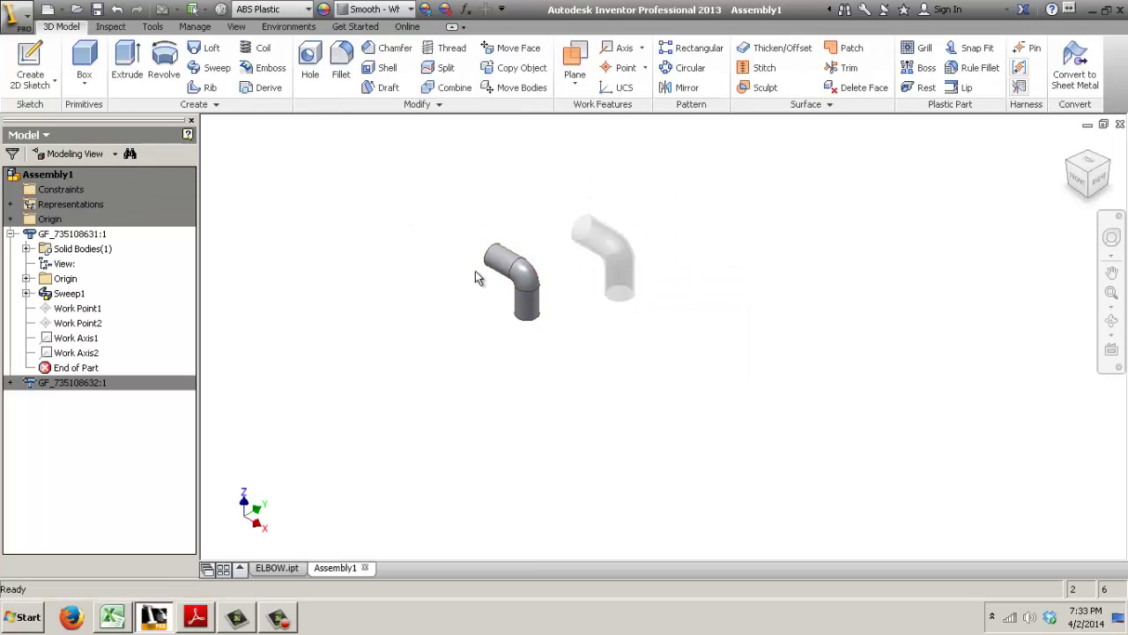
middle_click_drag(418, 171, 639, 205)
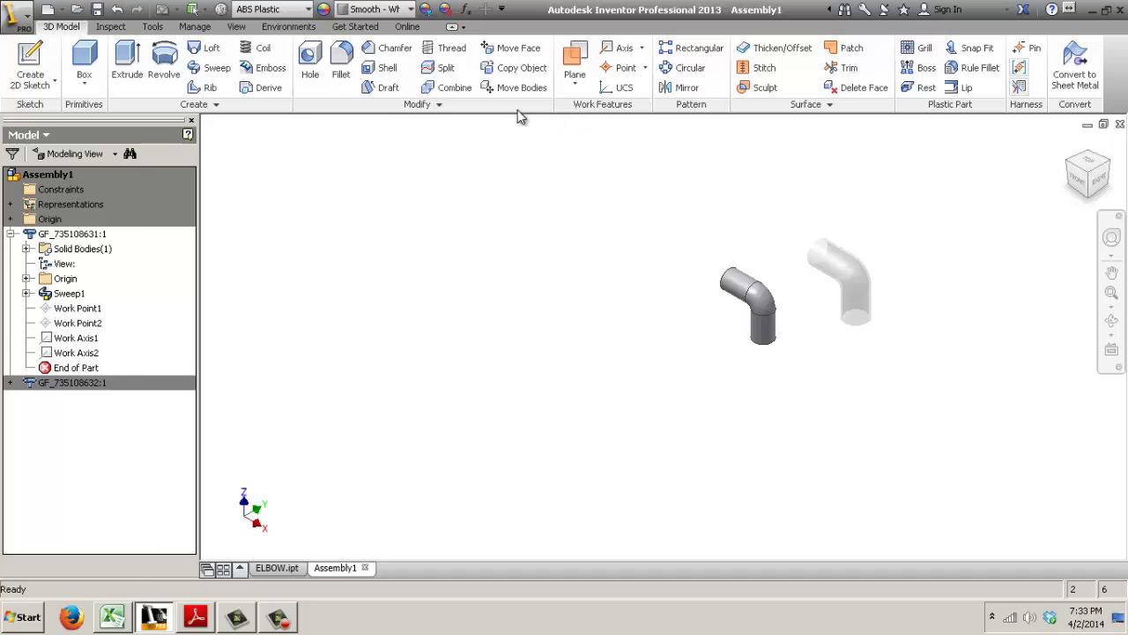
left_click(194, 27)
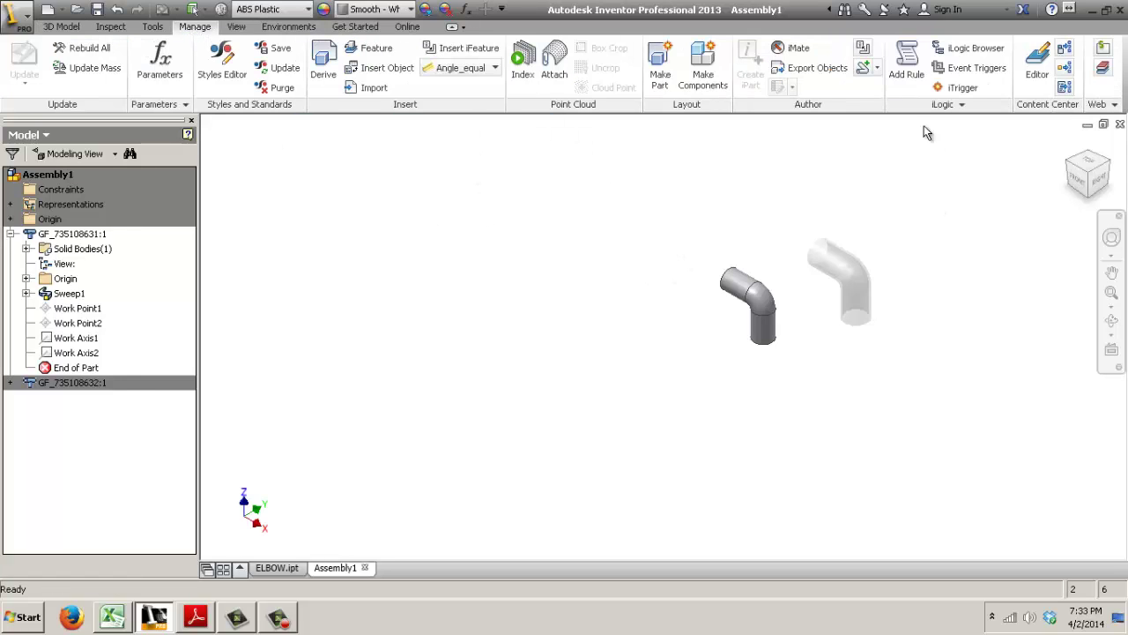
left_click(877, 68)
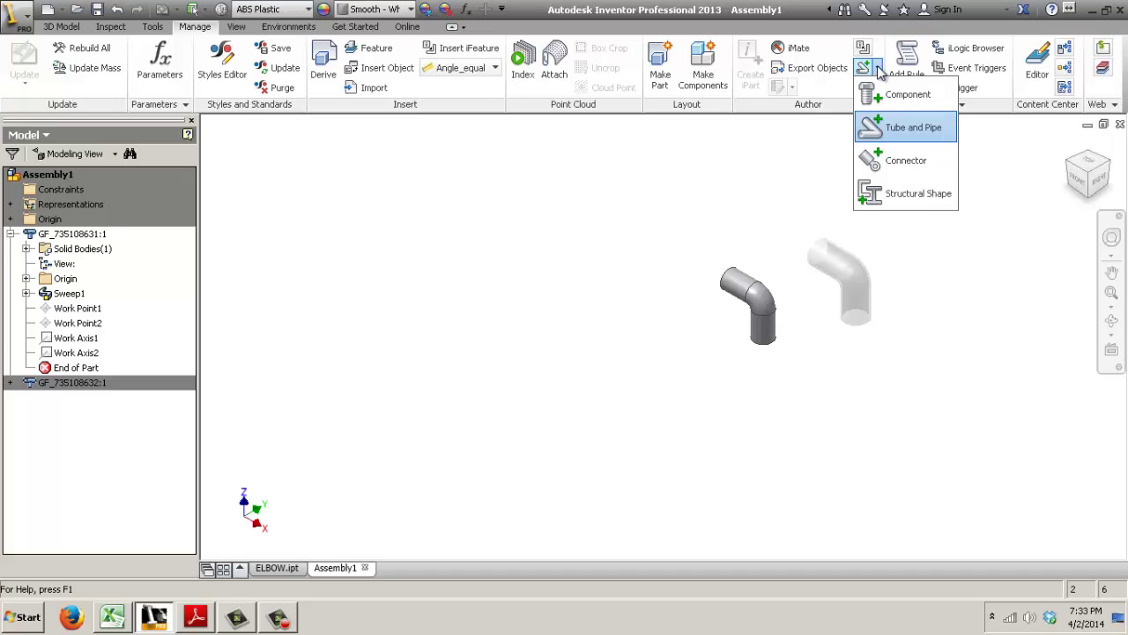
left_click(901, 133)
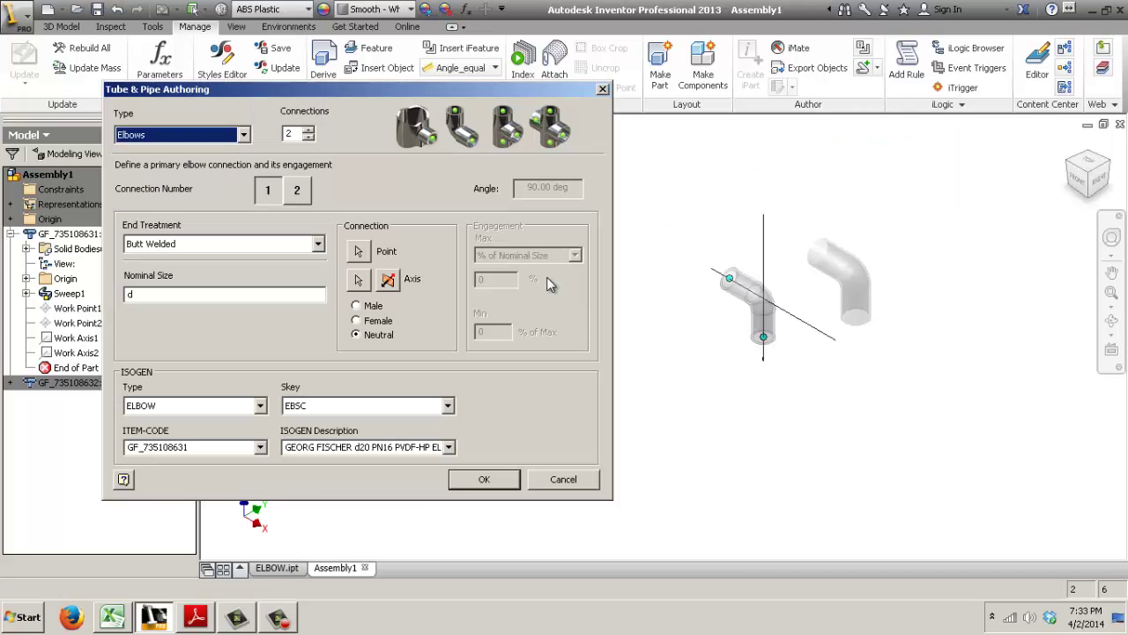
scroll(720, 357, "up", 3)
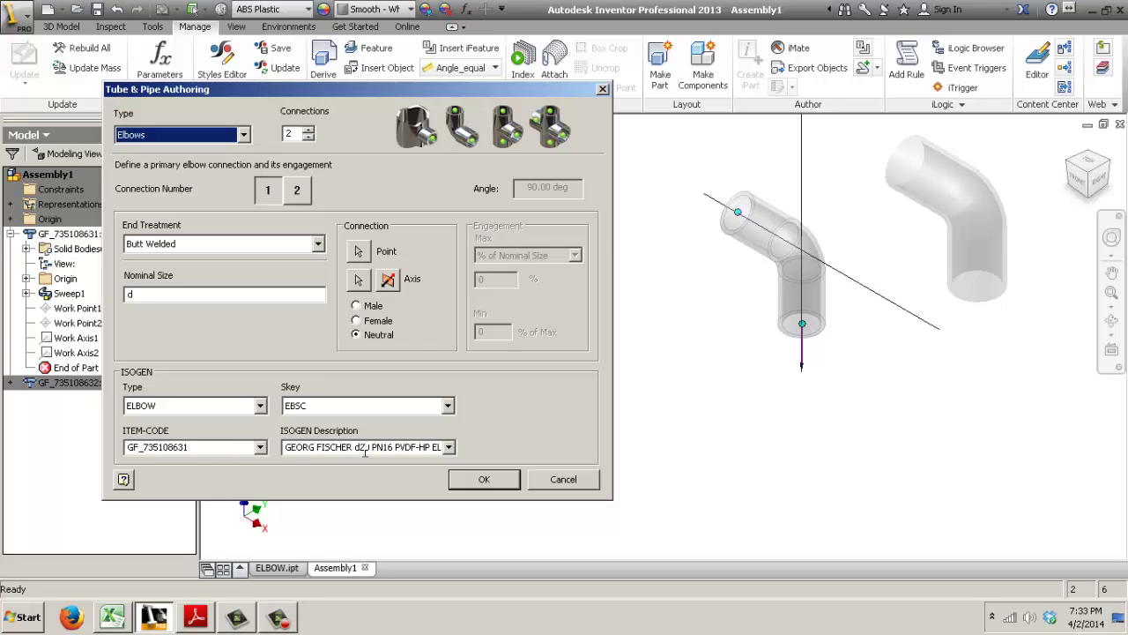
left_click(563, 478)
double_click(68, 176)
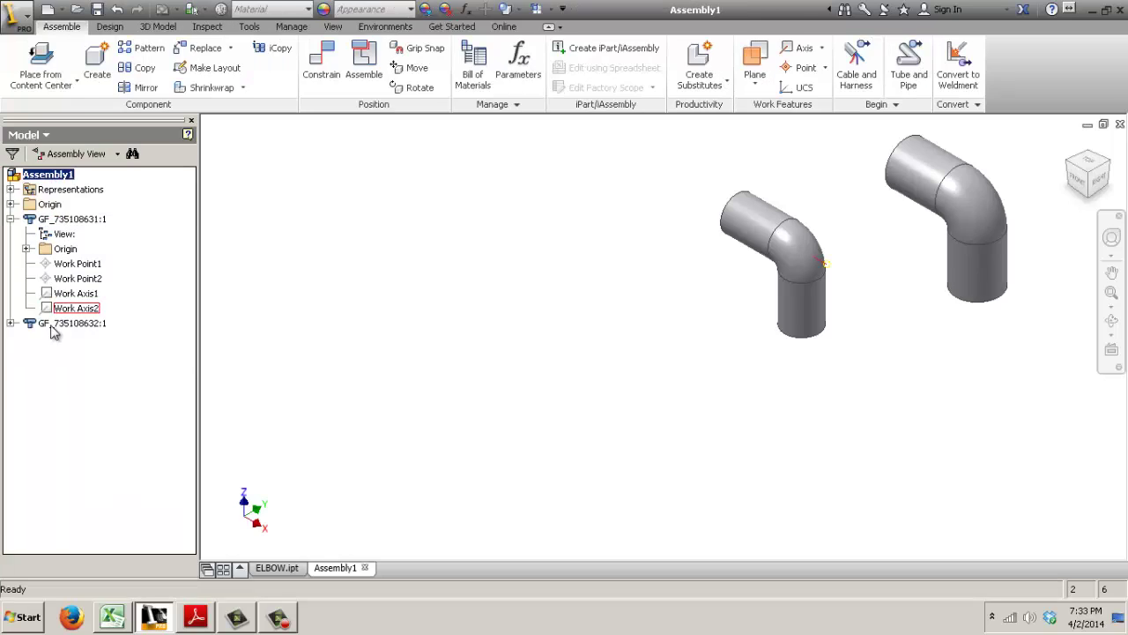
Edit the d 25 elbow in place and examine its Tube and Pipe authoring and ISOGEN data without changing it
double_click(53, 320)
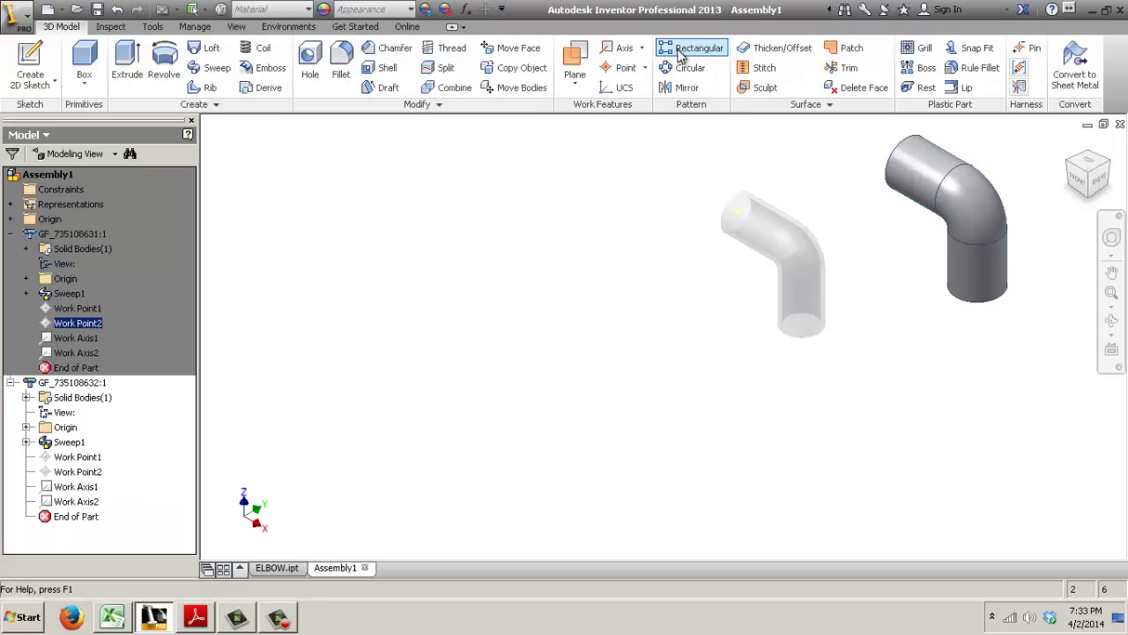
left_click(195, 27)
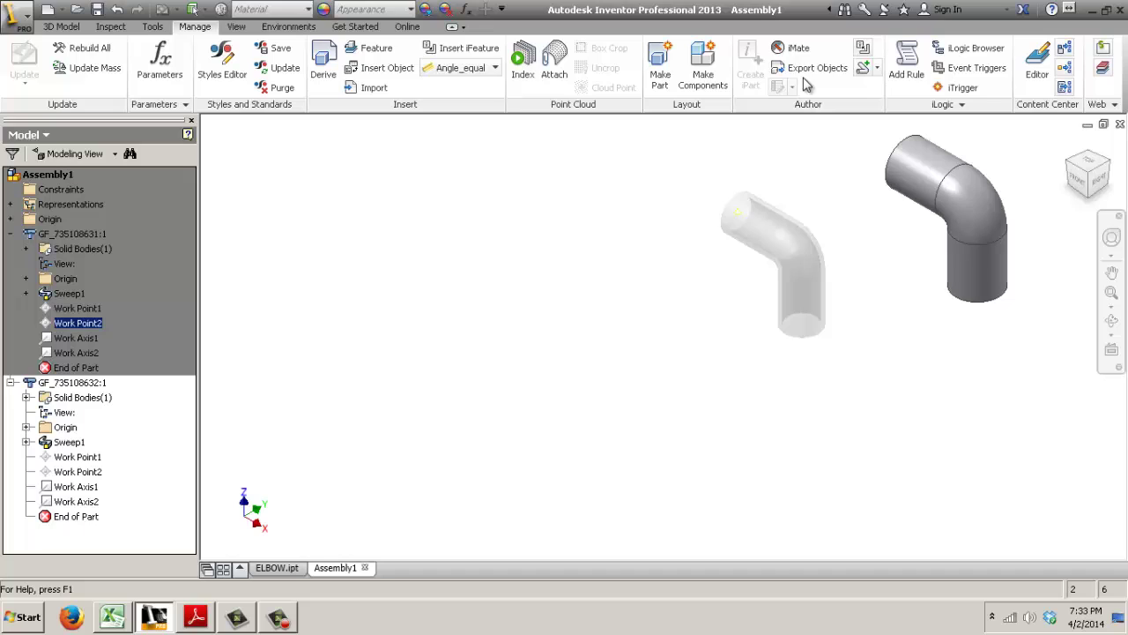
left_click(877, 69)
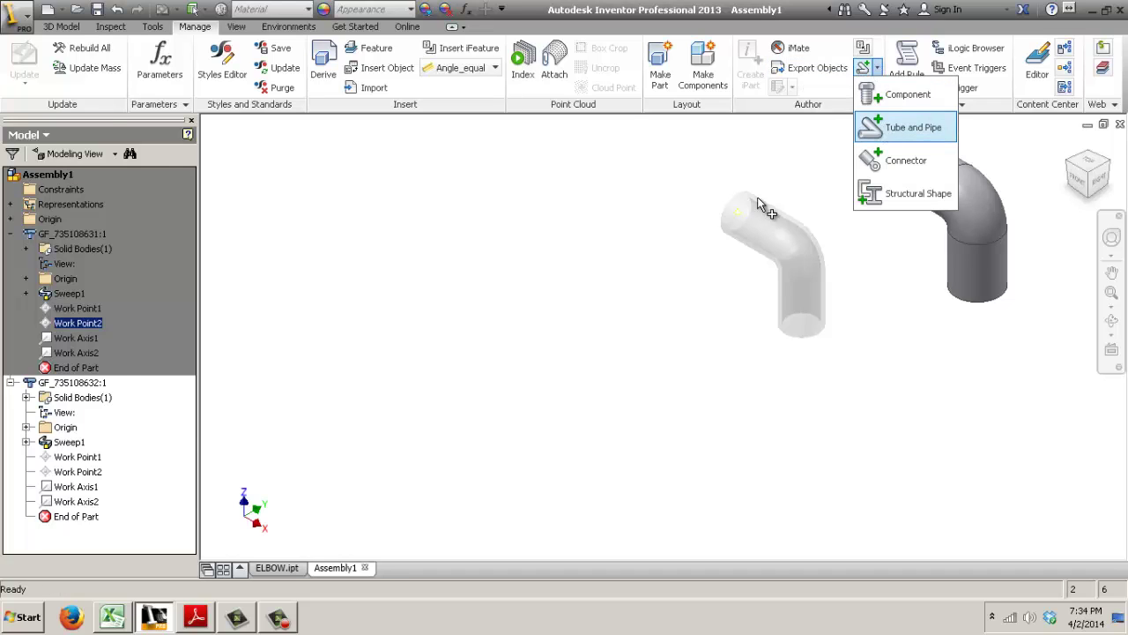
left_click(890, 124)
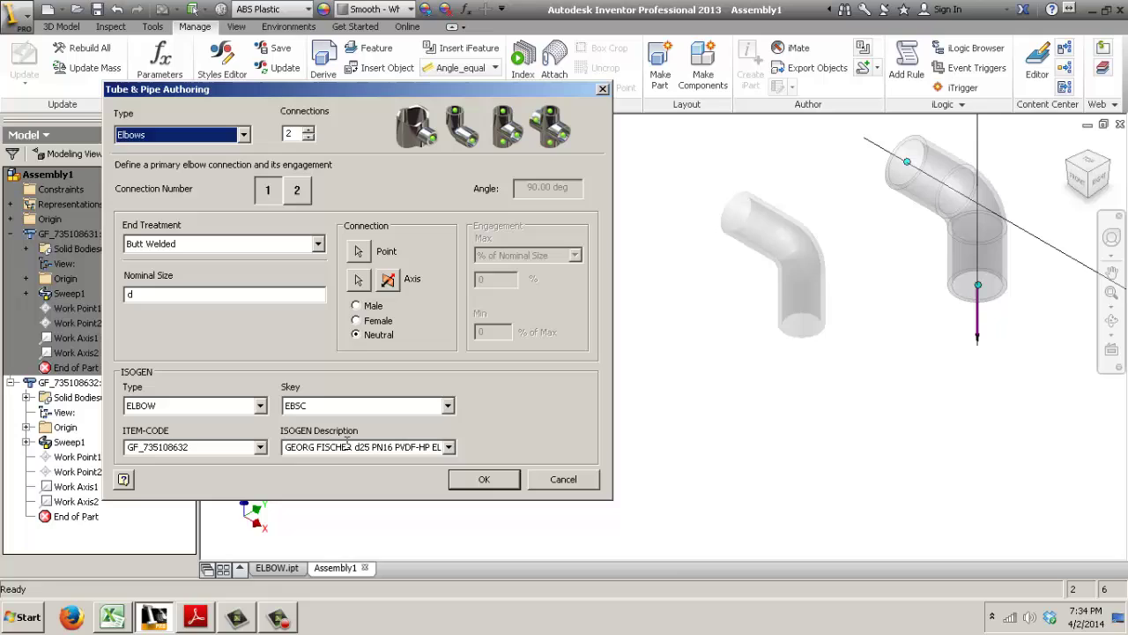
left_click(575, 486)
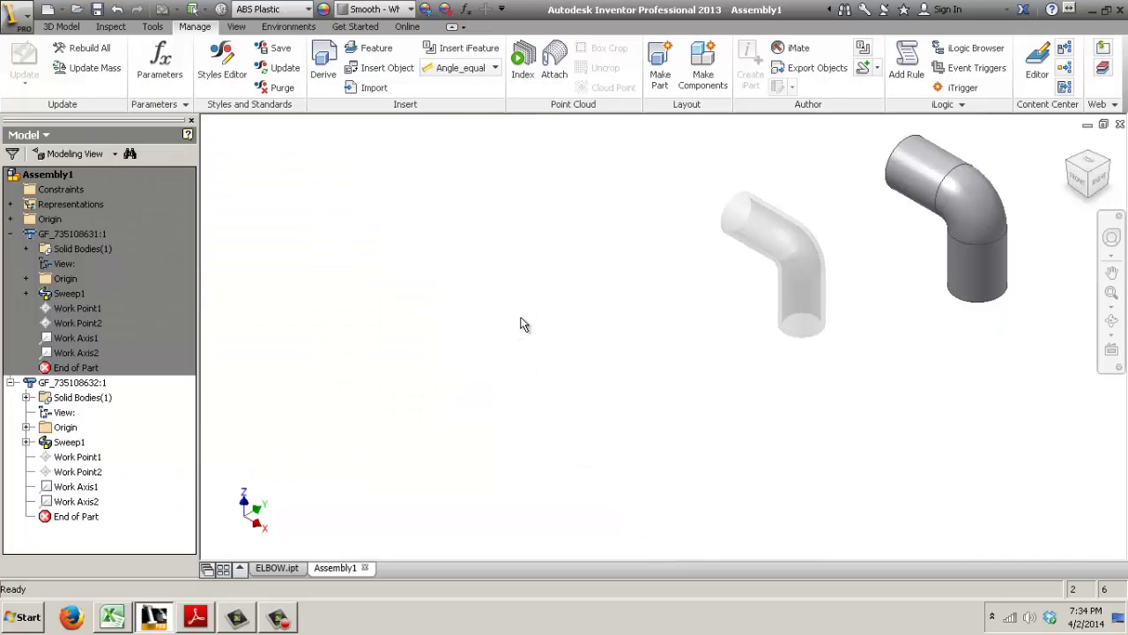